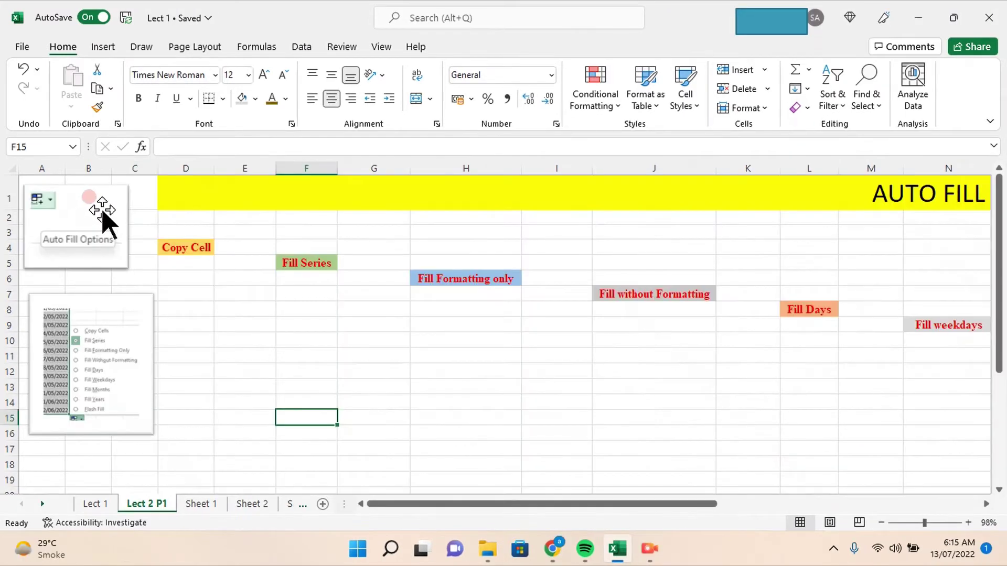
click(103, 212)
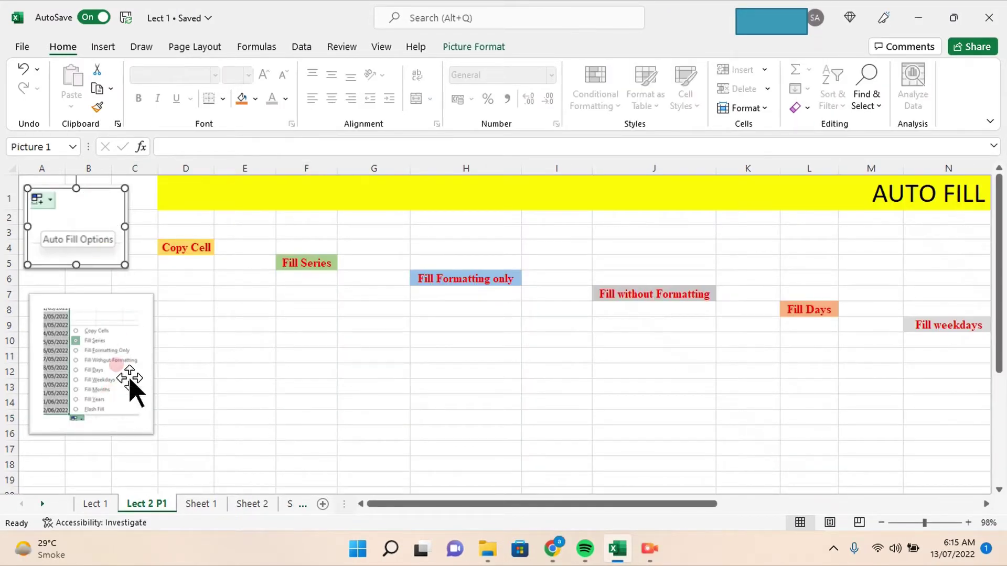
click(122, 399)
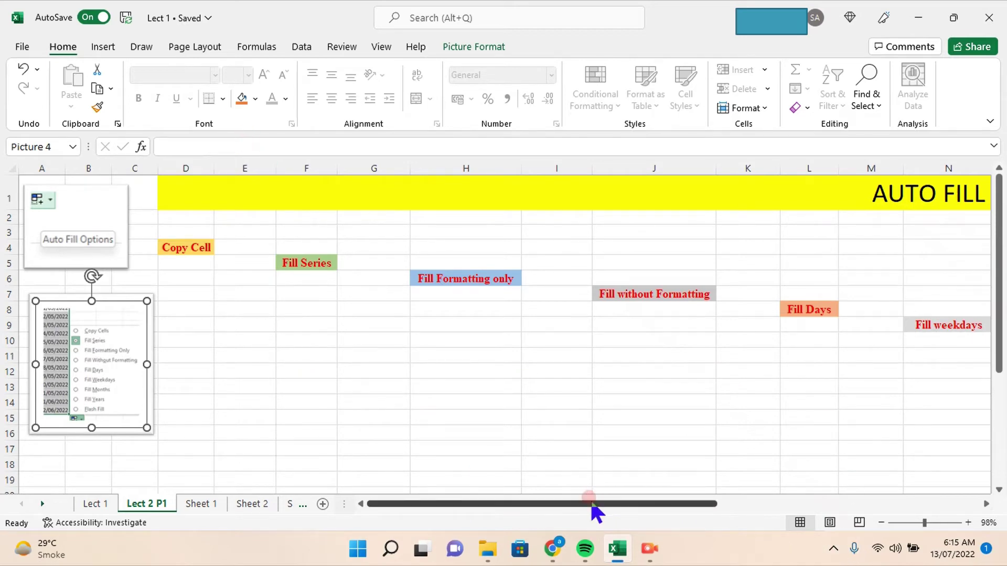
click(184, 248)
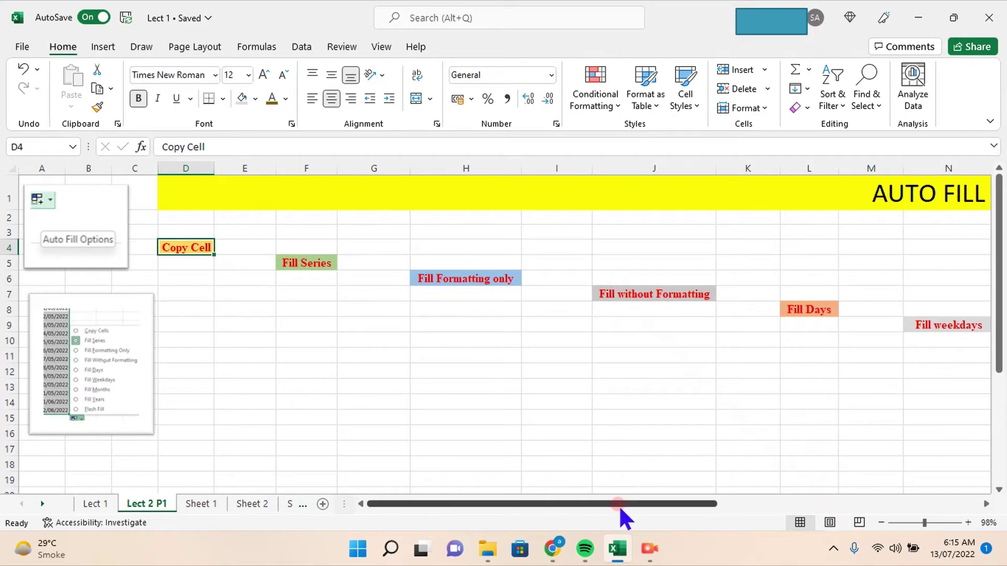
Give cells D5:D18 a gold fill colour
mouse_move(620, 504)
mouse_down()
mouse_move(895, 511)
mouse_move(580, 518)
mouse_up()
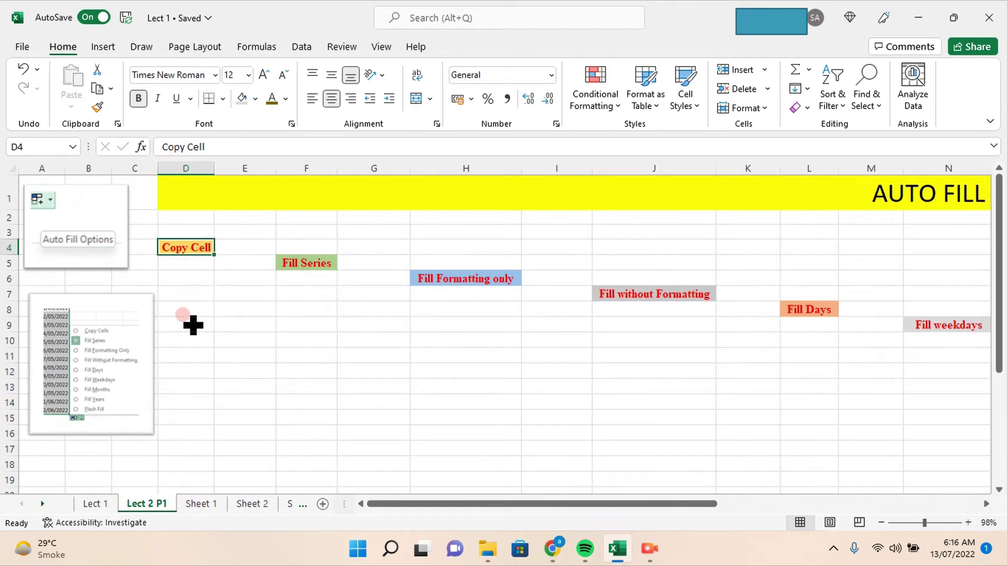
drag(182, 262, 194, 468)
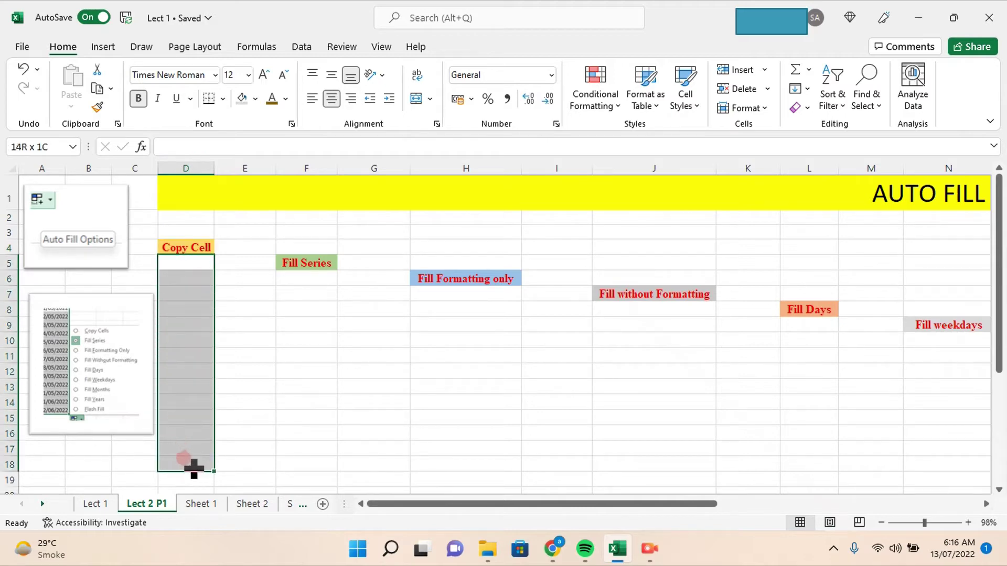
click(251, 100)
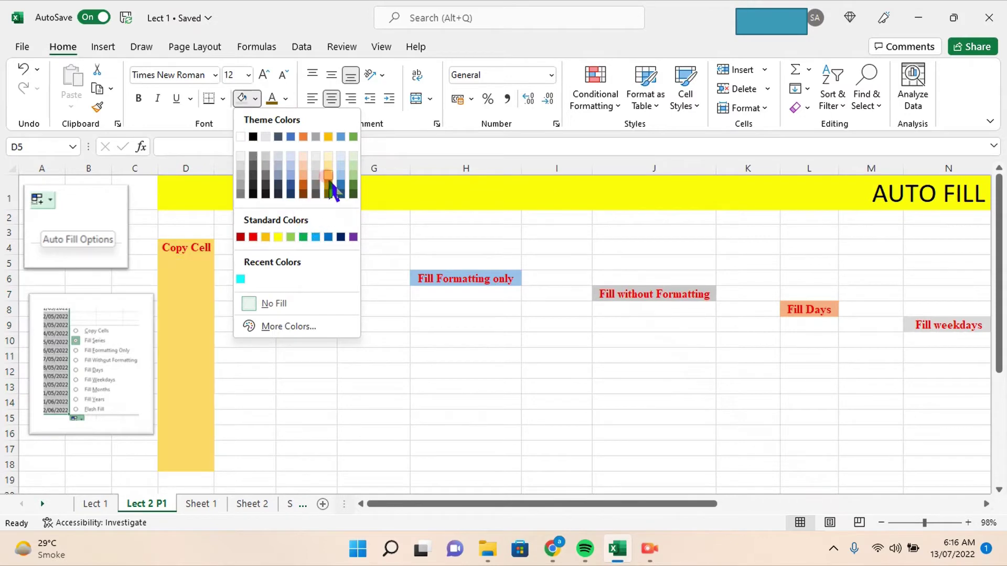
click(328, 176)
Apply the same gold fill to E4:H4 beside Copy Cell
drag(231, 247, 456, 249)
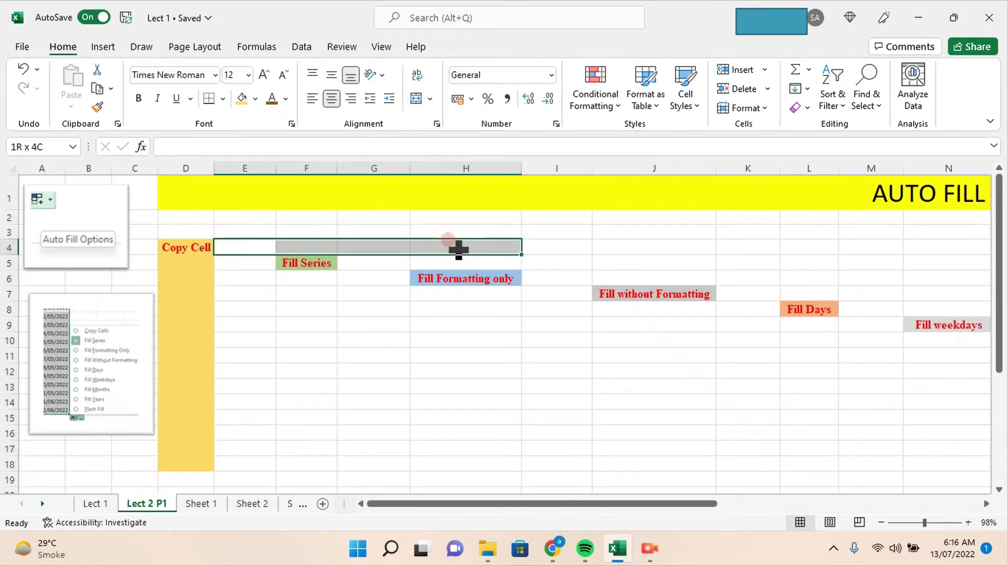
click(242, 99)
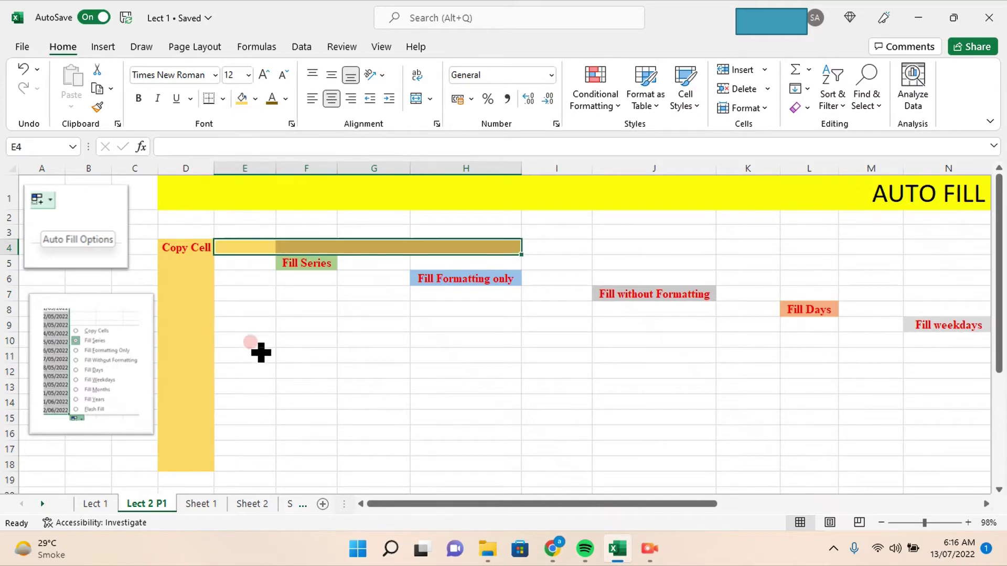
click(261, 351)
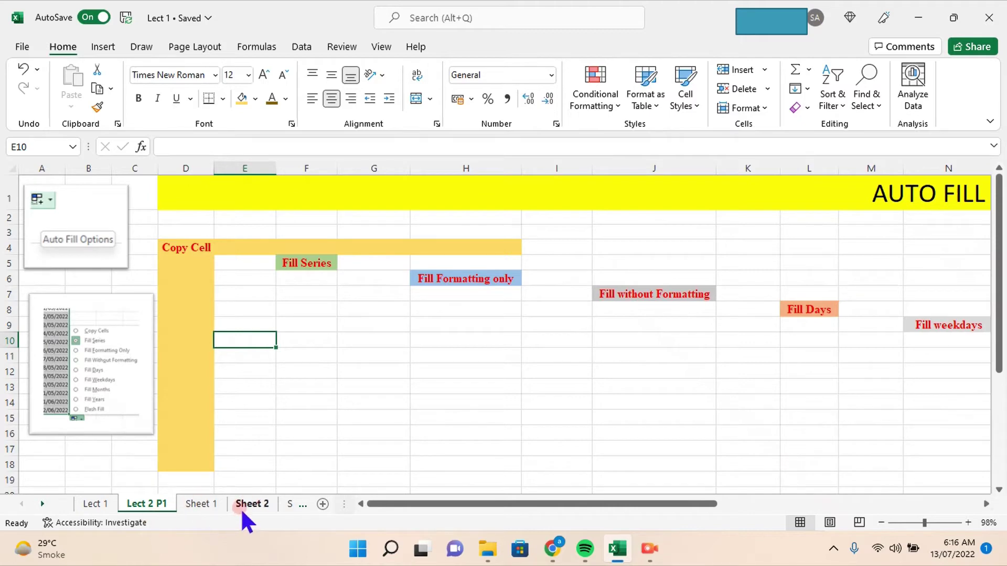
Switch to Sheet 1 and scroll back to its top-left corner
click(204, 504)
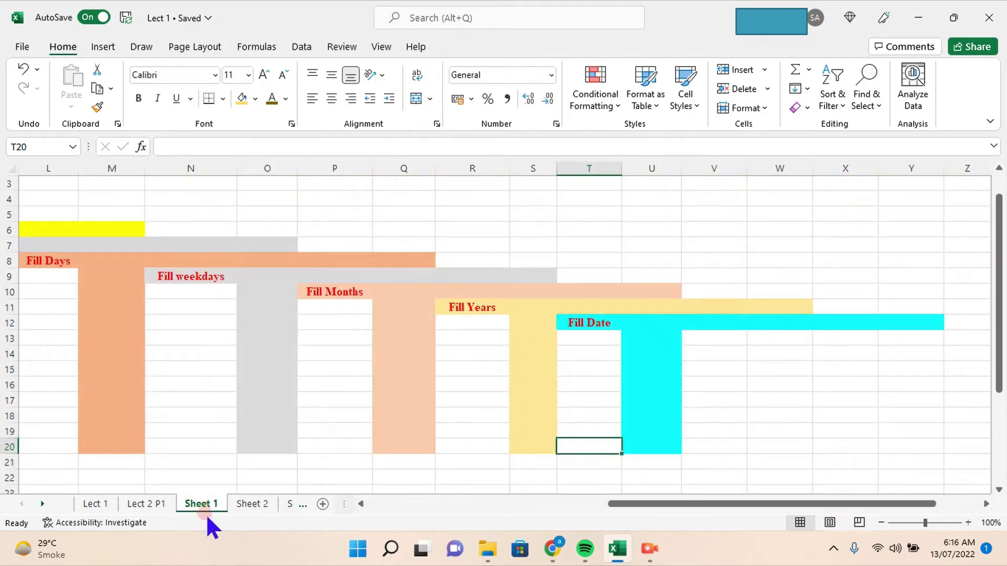
drag(651, 505, 398, 506)
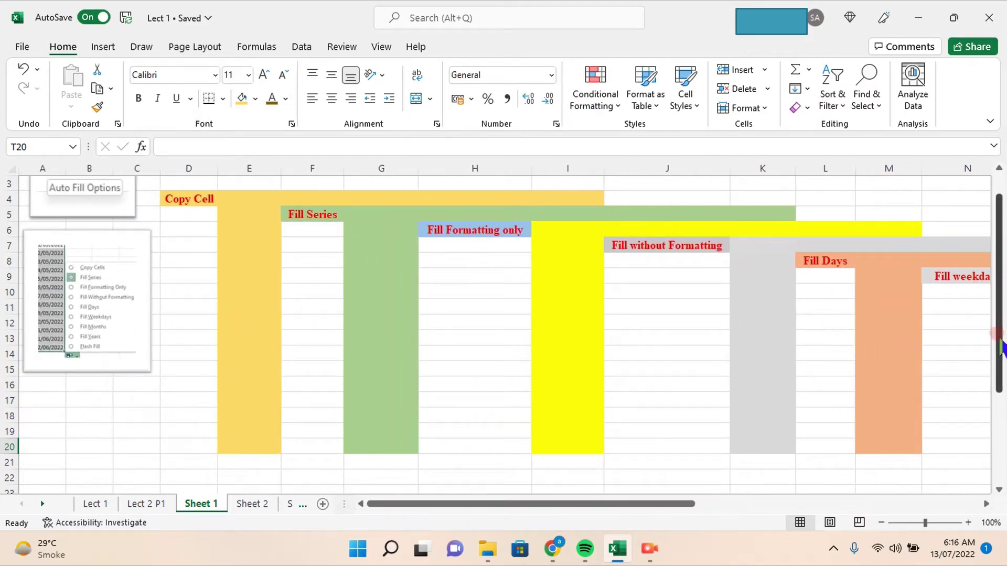
drag(999, 336, 1001, 302)
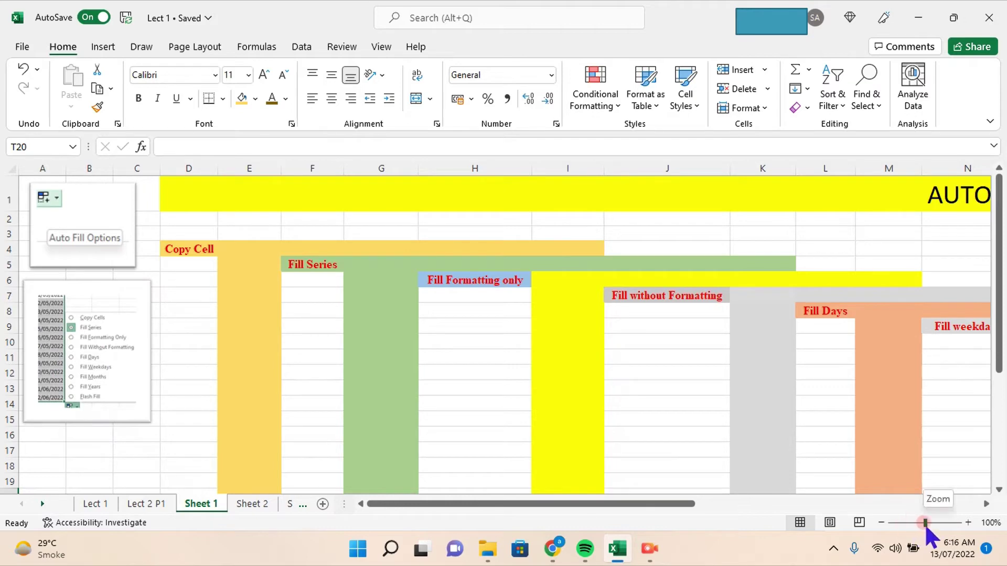
Zoom out to review all the bands, then zoom back in around Fill Date
drag(925, 523, 915, 522)
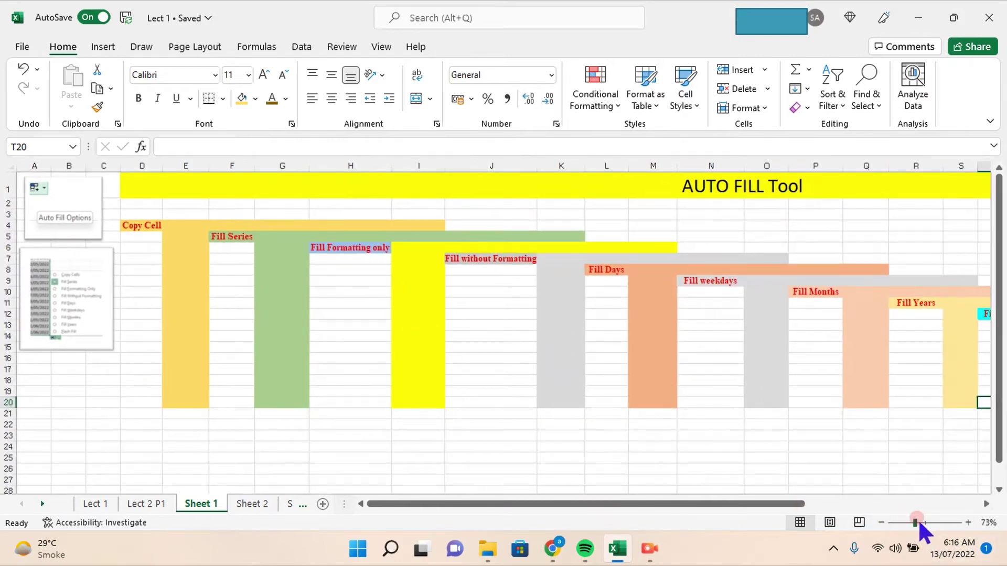
drag(914, 523, 911, 523)
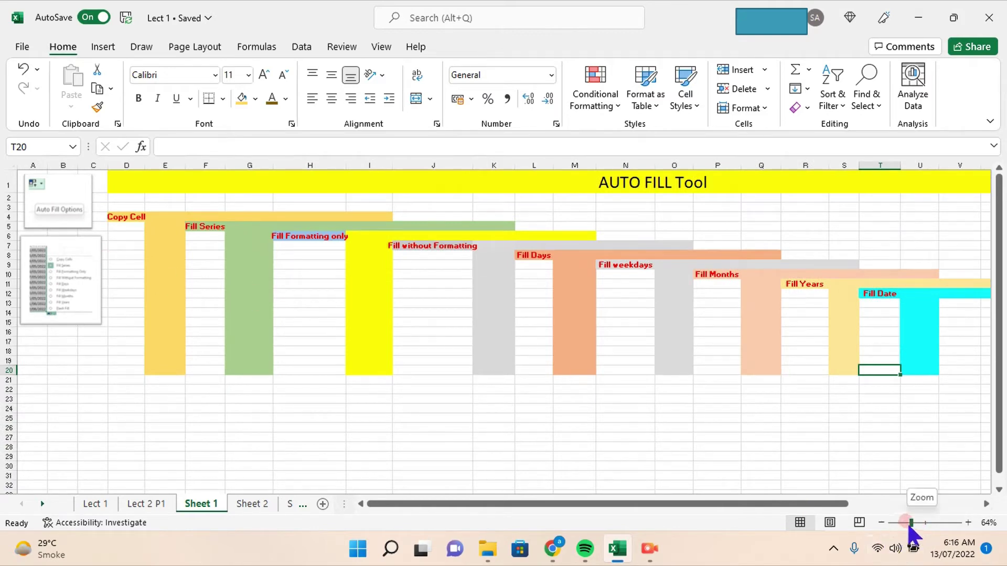
drag(911, 523, 906, 523)
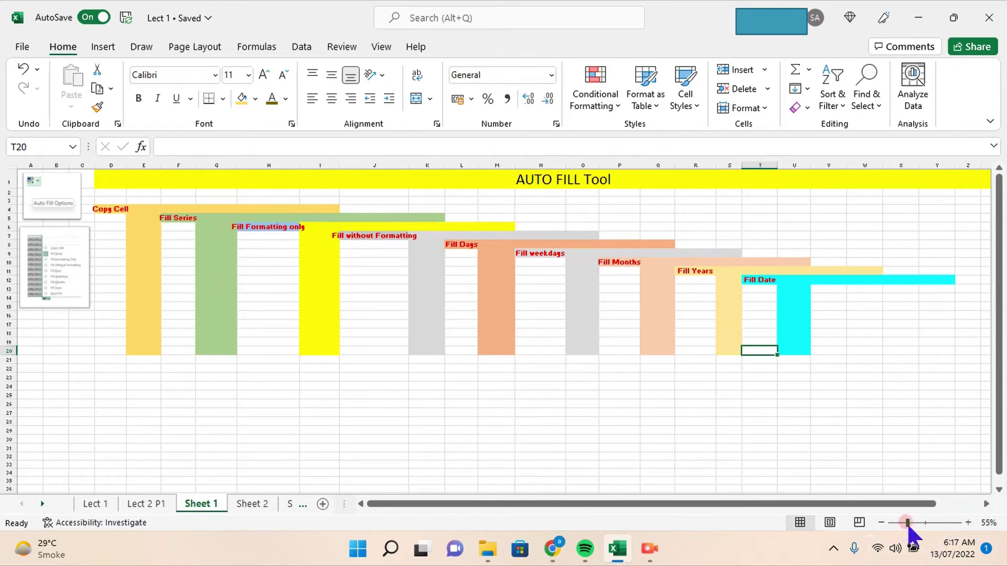
drag(907, 523, 919, 522)
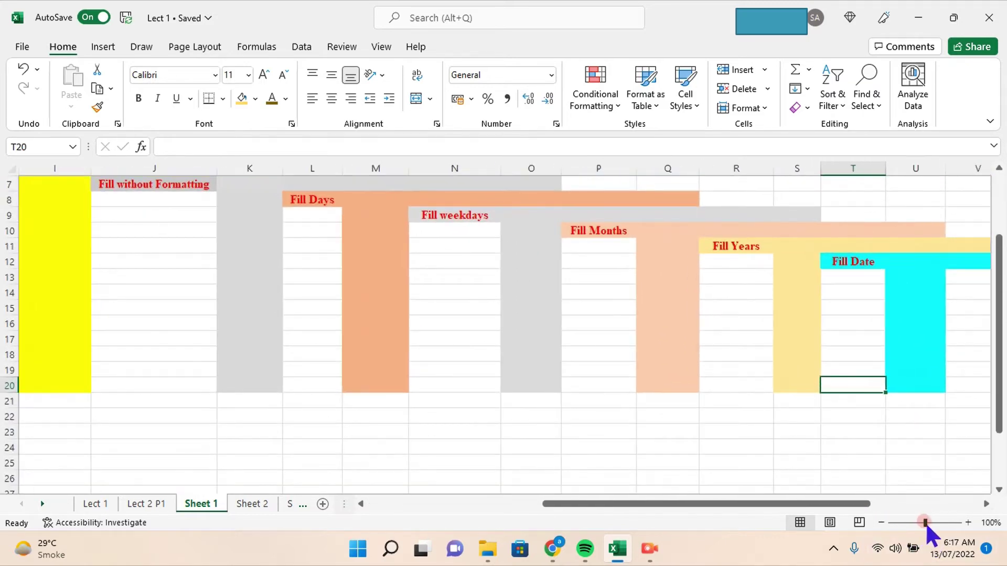
drag(924, 522, 934, 523)
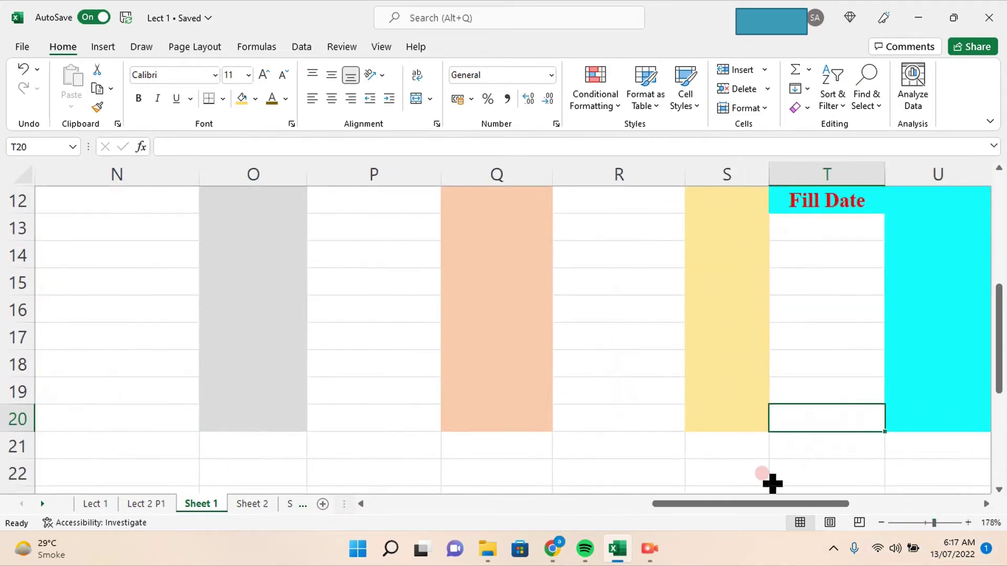
drag(756, 504, 478, 504)
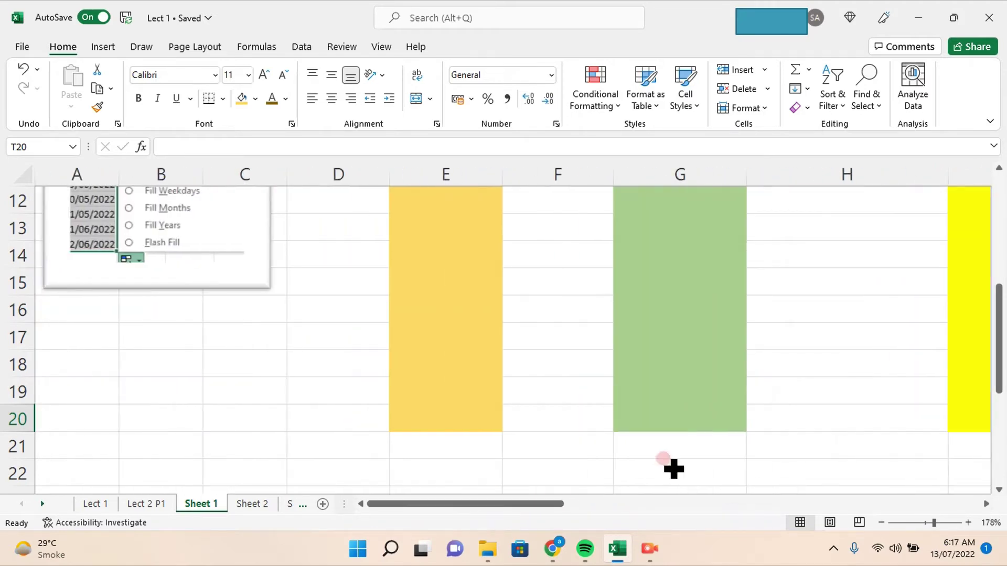
drag(1000, 373, 990, 218)
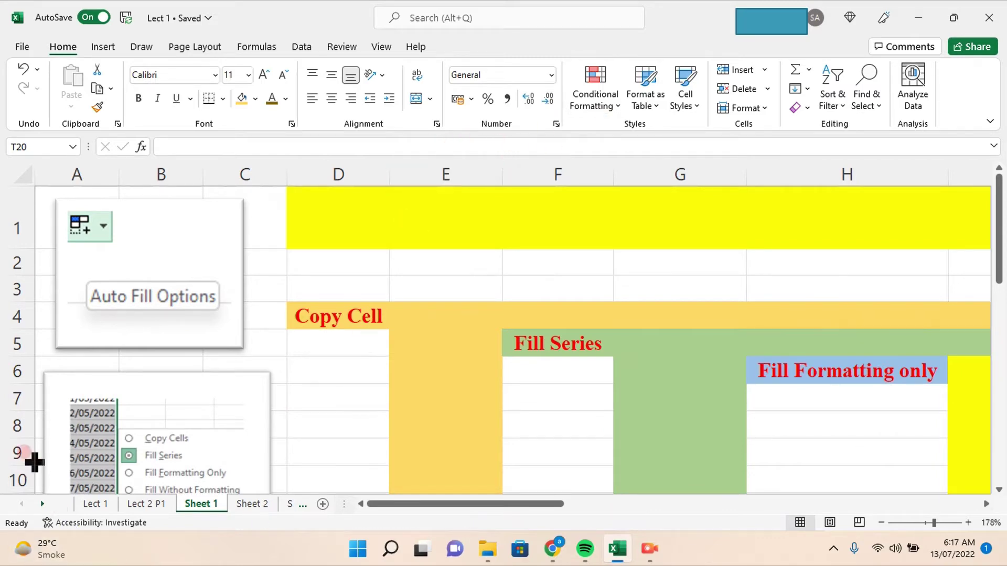
Enter Pakistan in cell E4
click(445, 319)
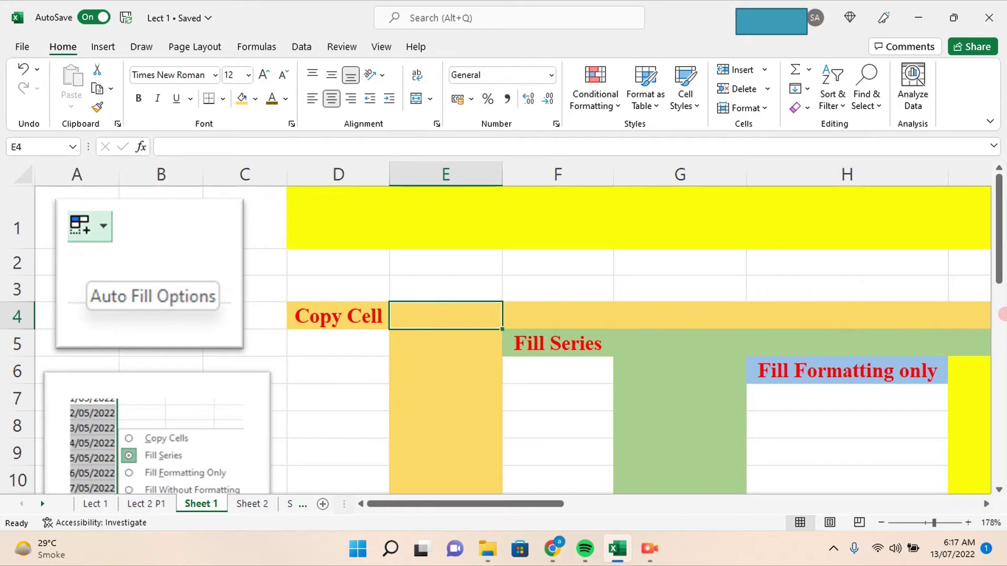
text(Pakista)
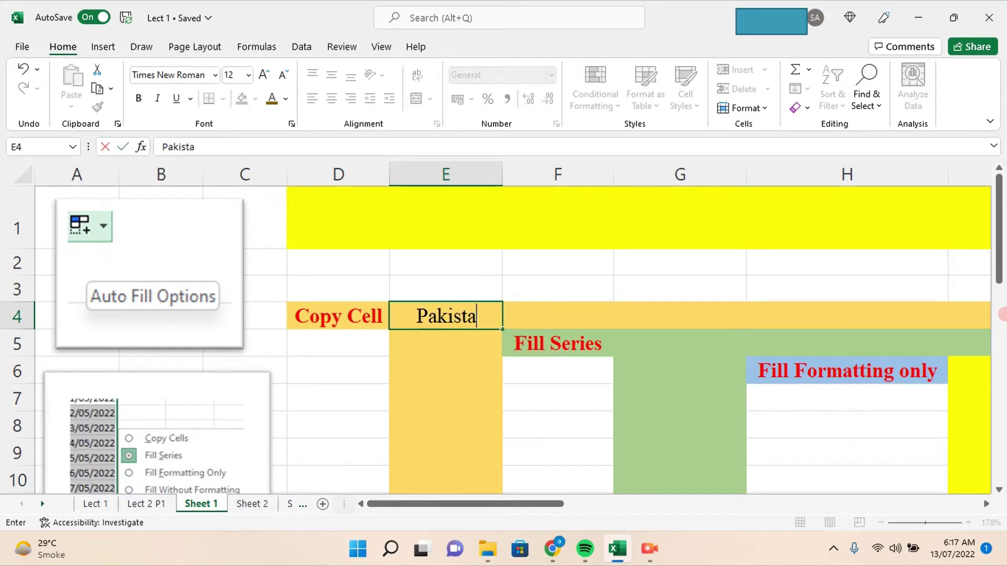
text(n)
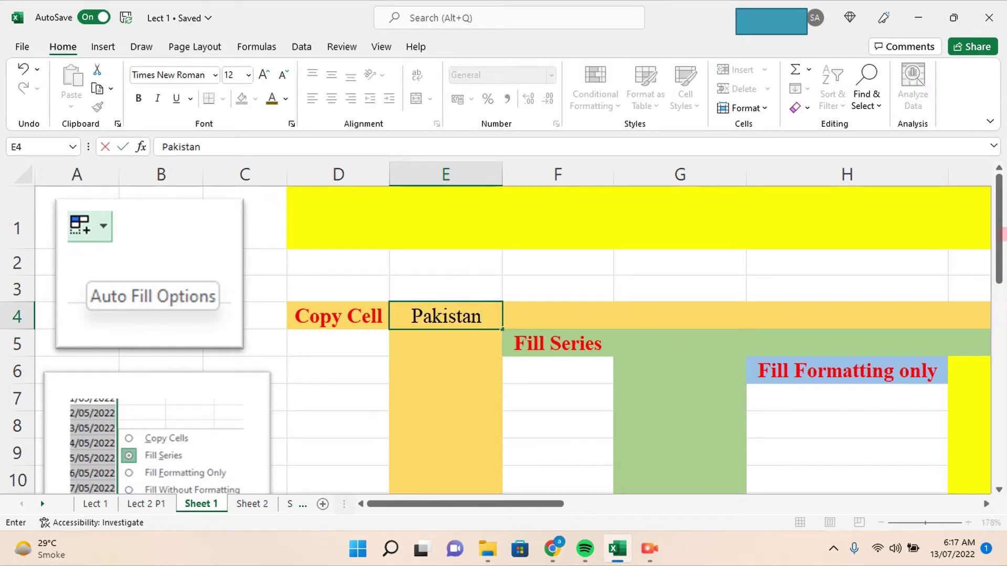
click(356, 378)
Drag E4's fill handle down column E toward row 20
click(462, 311)
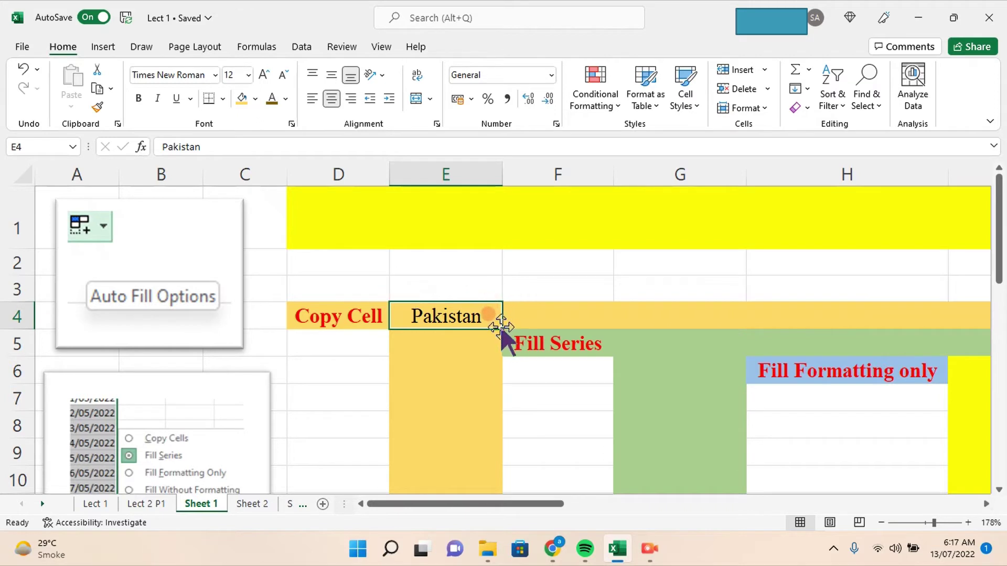
click(459, 330)
drag(502, 329, 502, 329)
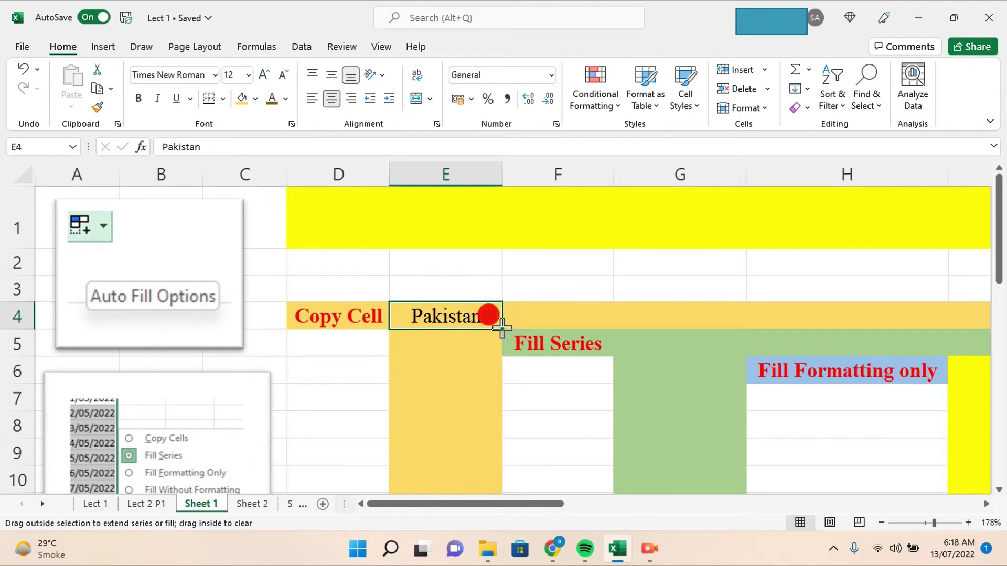
drag(502, 329, 519, 528)
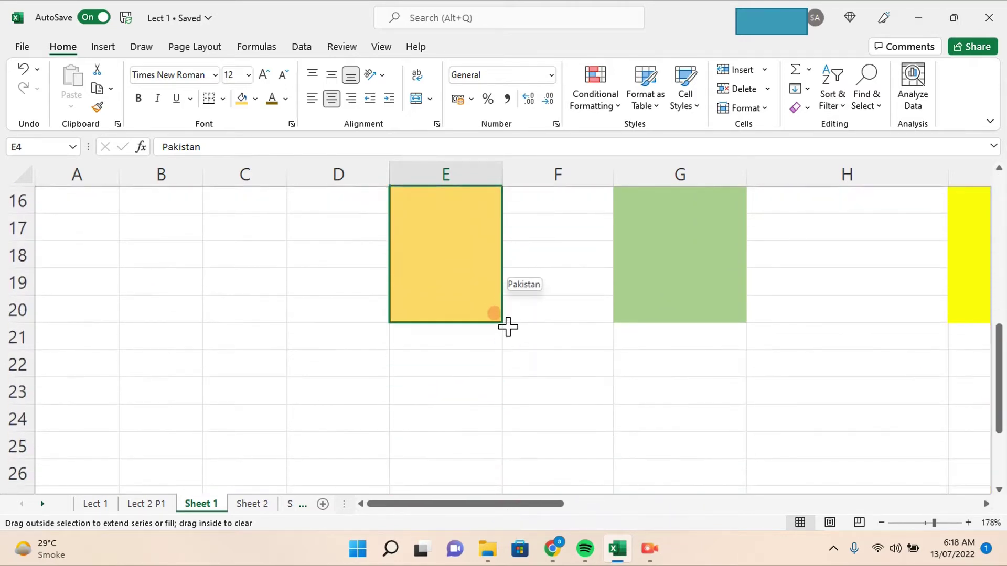
Fill Pakistan down column E to E20, keeping Copy Cells in Auto Fill Options
drag(519, 528, 507, 326)
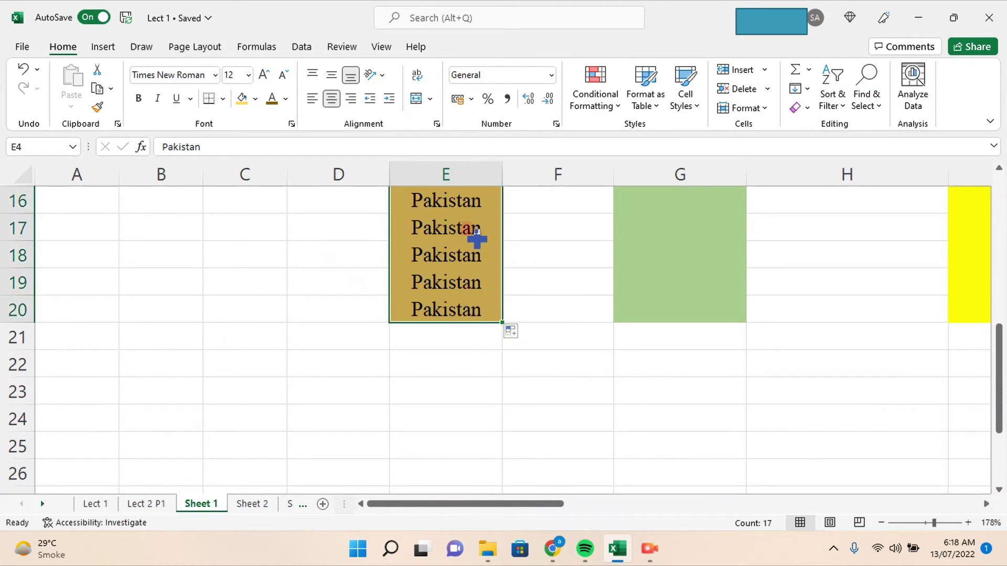
click(523, 332)
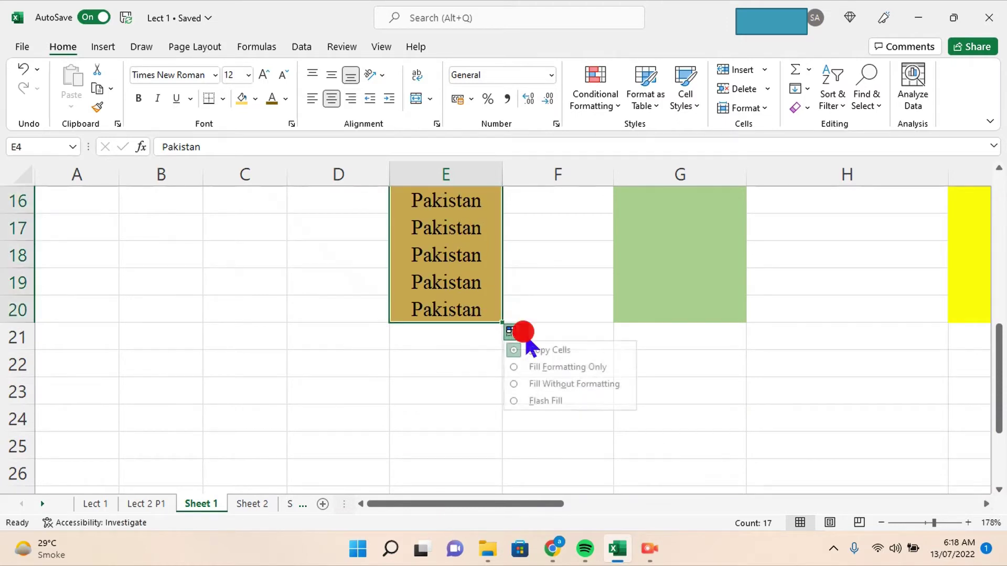
click(524, 350)
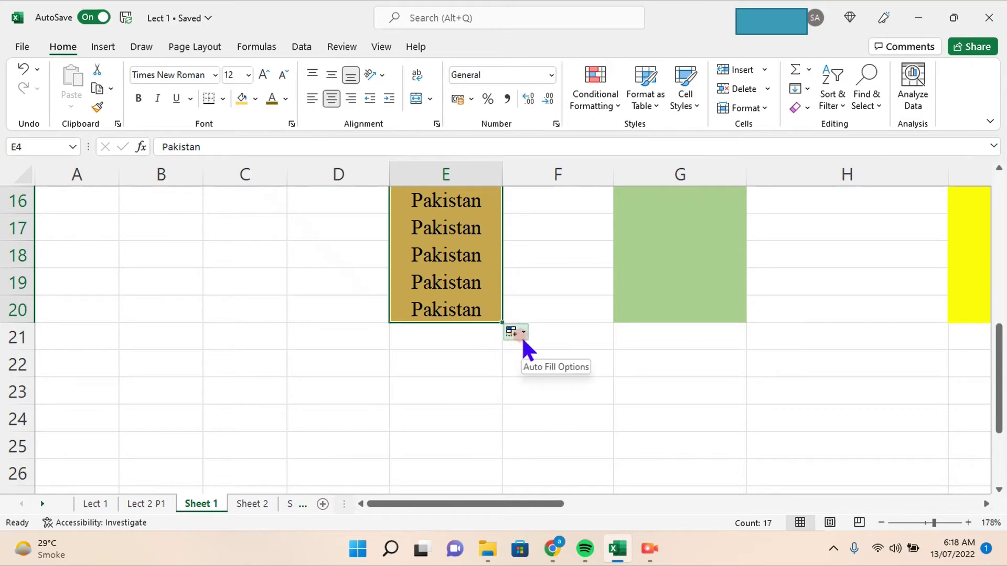
click(524, 333)
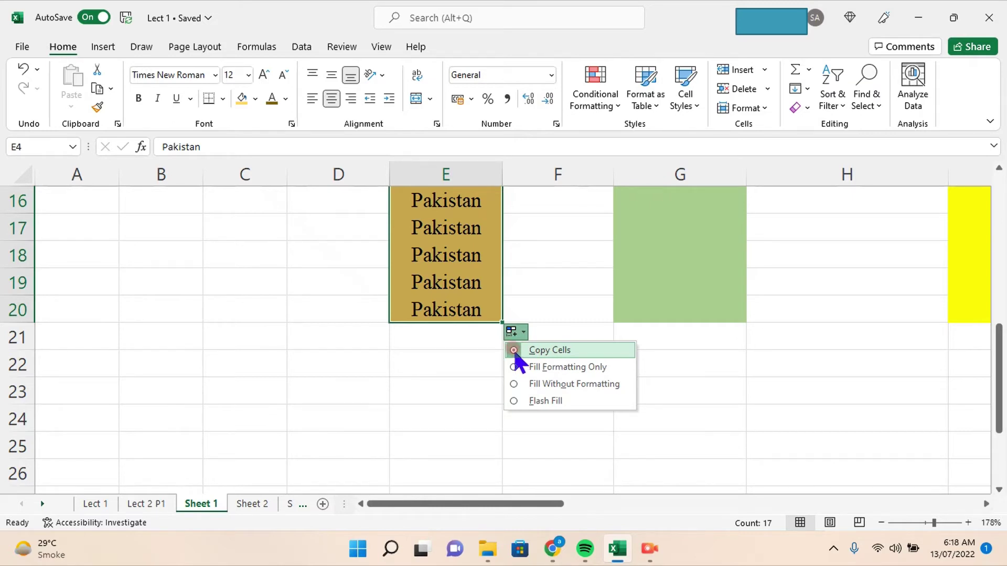
click(509, 334)
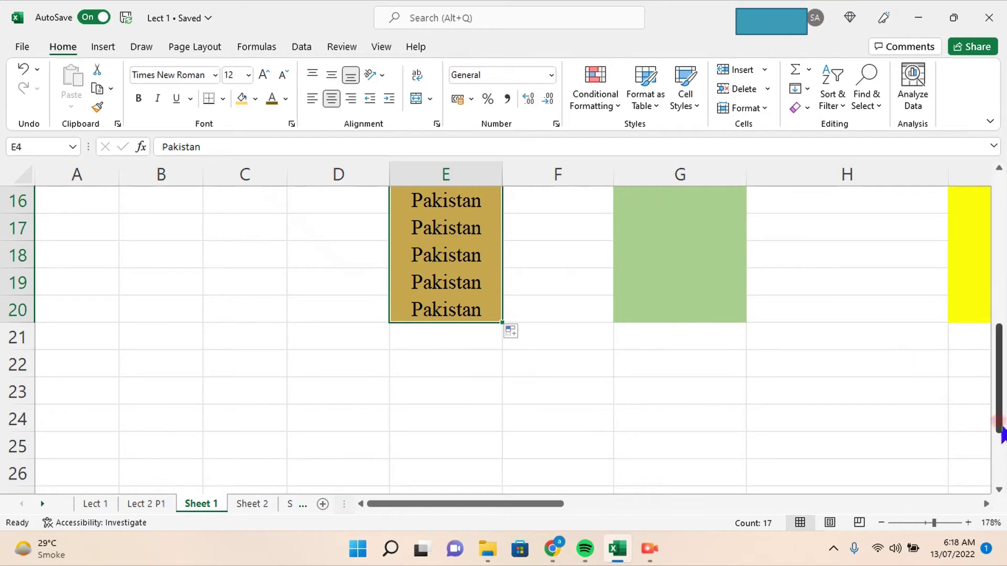
drag(995, 420, 997, 281)
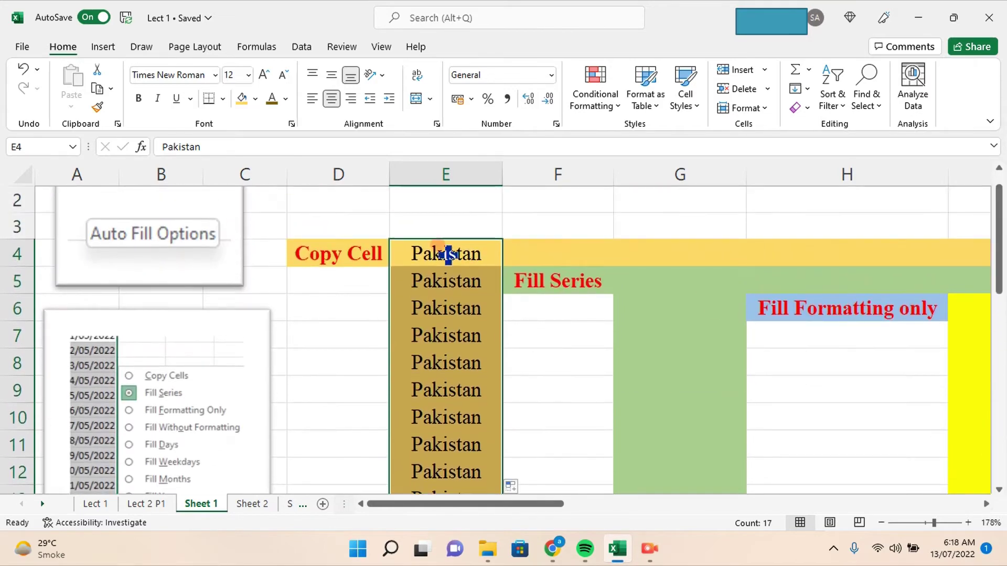
Copy Pakistan across row 4 from E4 to I4, keeping Copy Cells
click(464, 254)
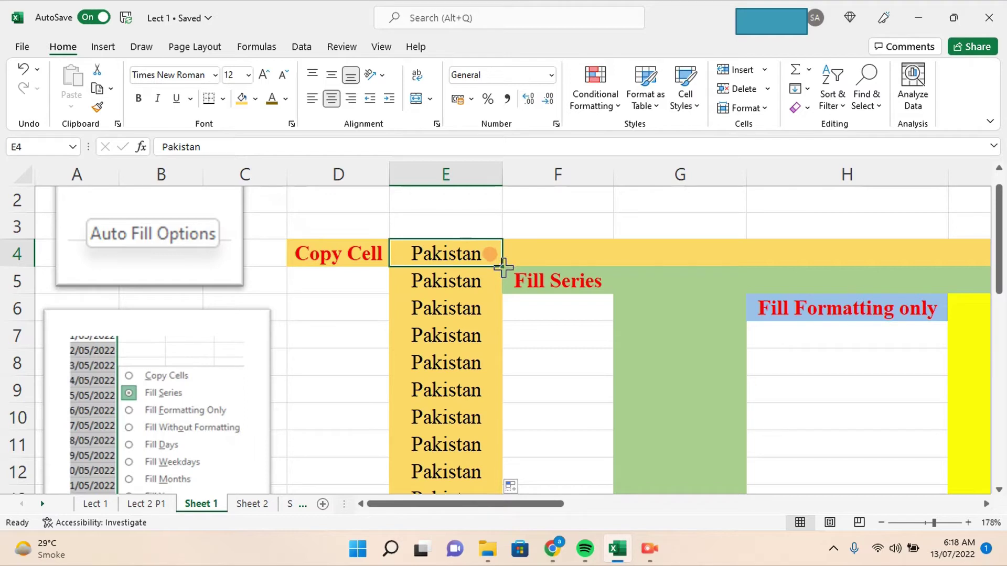
drag(502, 268, 551, 257)
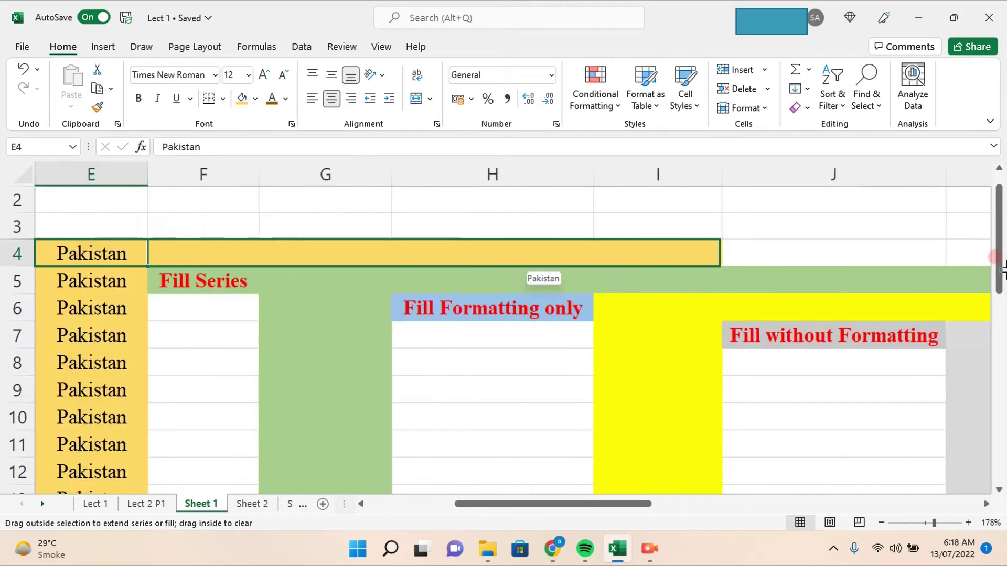
drag(551, 257, 483, 249)
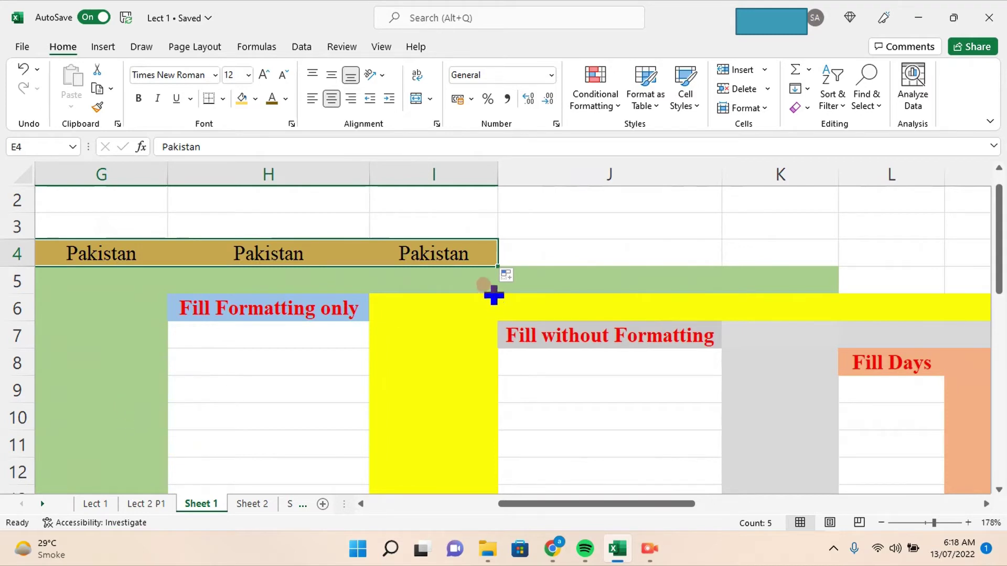
click(508, 277)
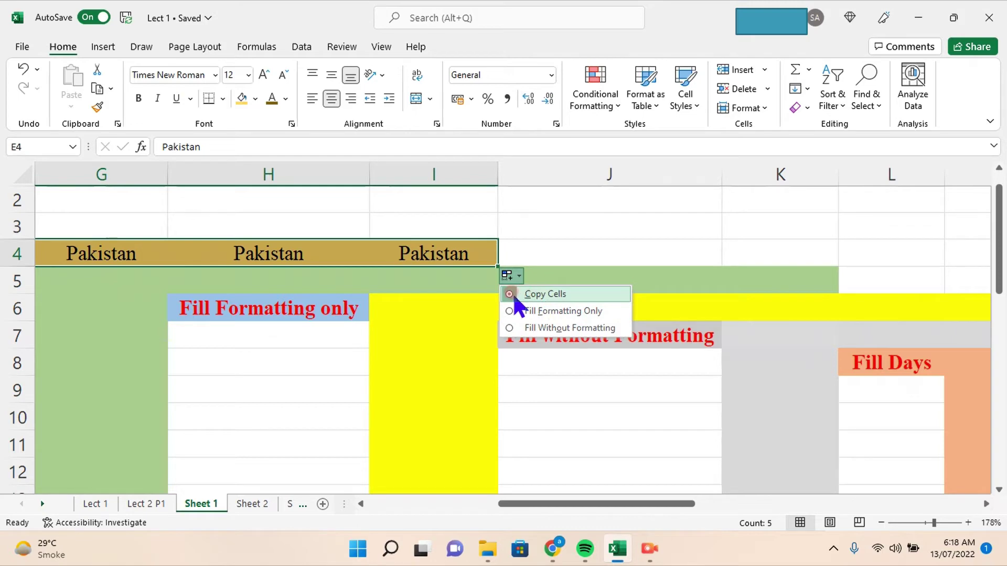
click(514, 299)
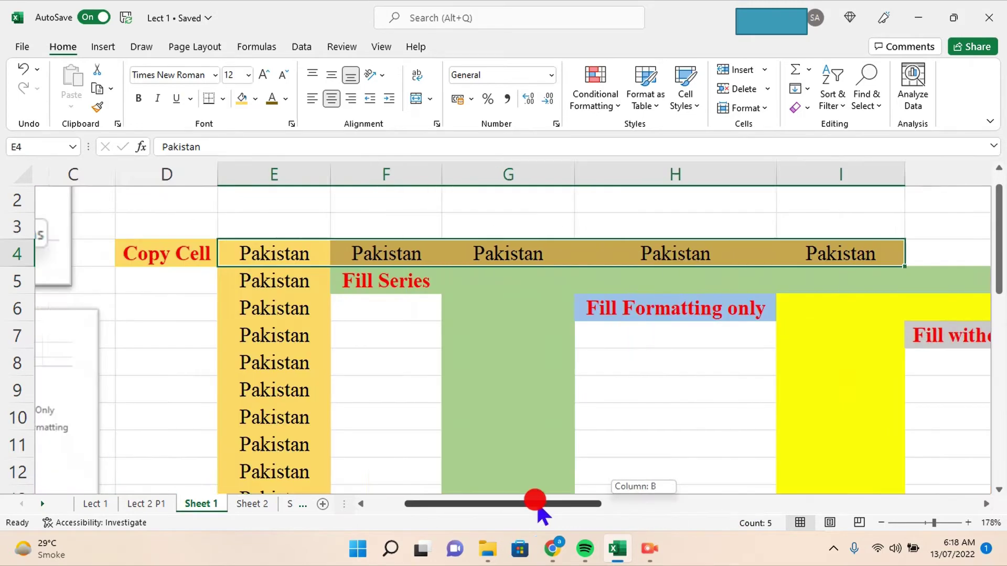
Enter 44 in cell G5 of the Fill Series band
drag(643, 505, 513, 506)
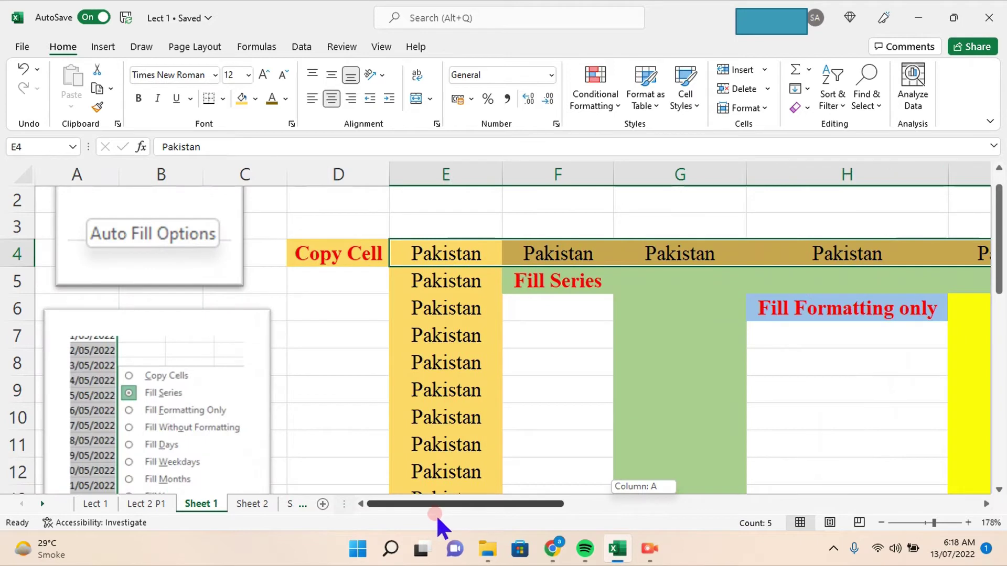
click(663, 282)
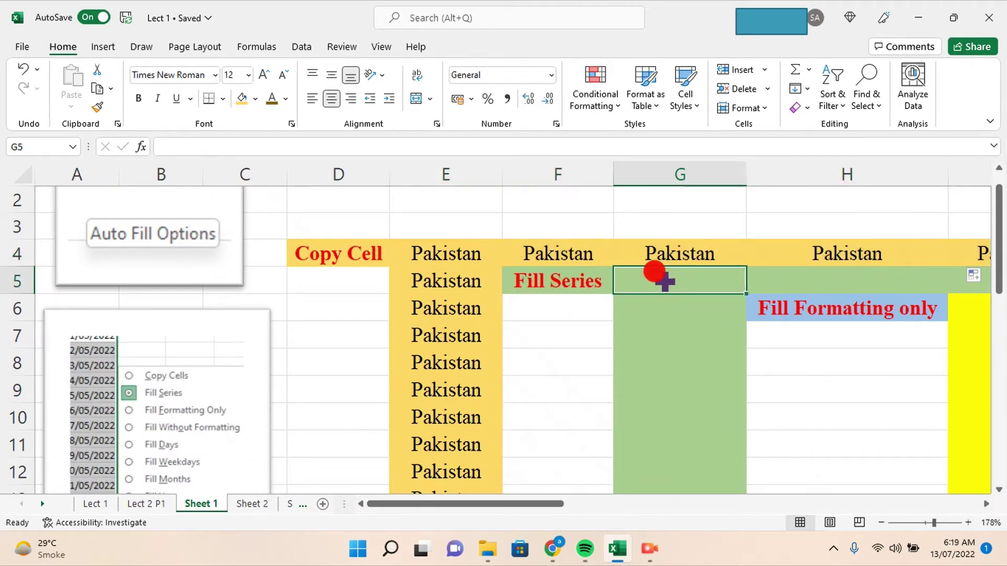
text(44)
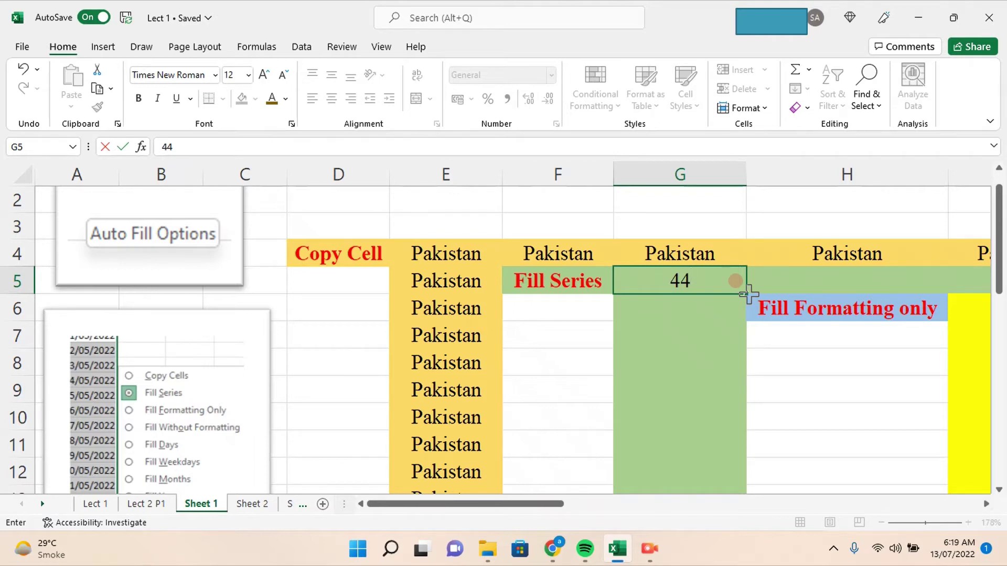
Fill 44 down column G to G20 as a series counting 44 through 59
drag(748, 294, 752, 516)
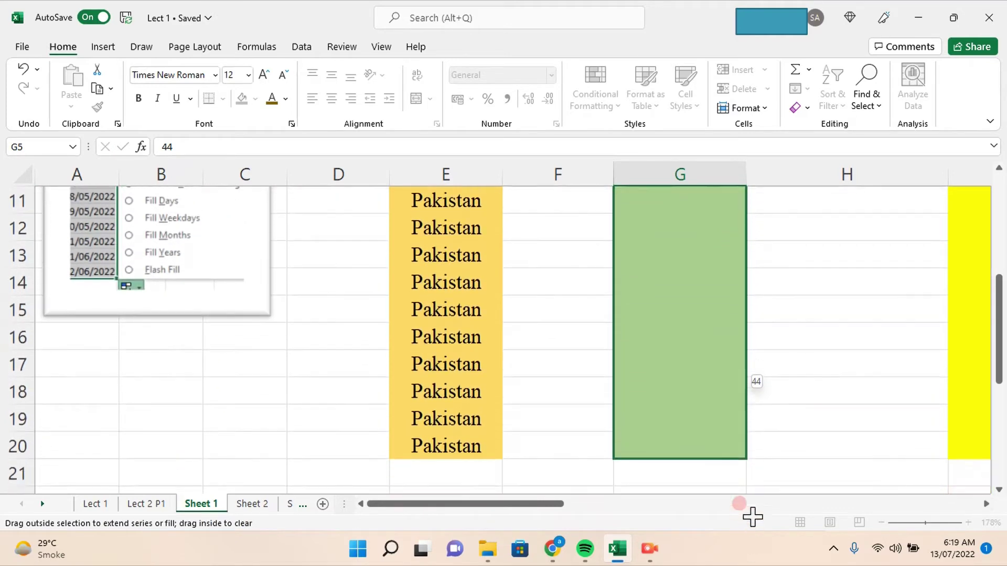
drag(753, 517, 751, 437)
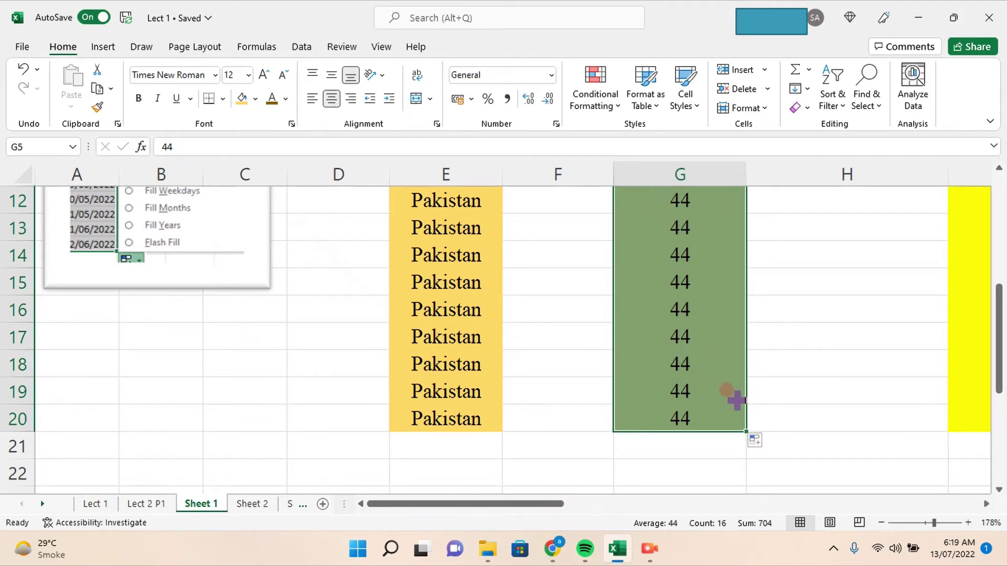
click(768, 441)
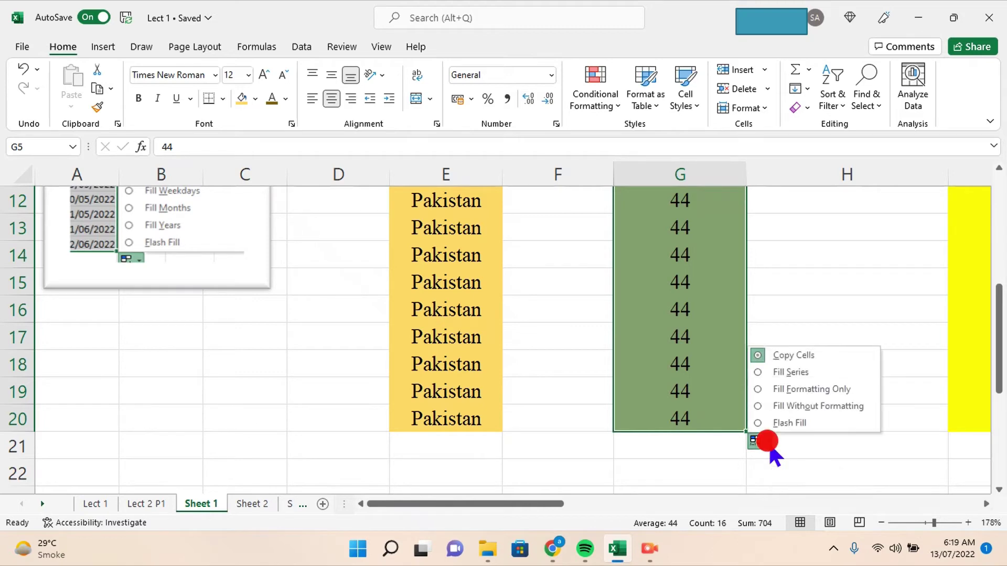
click(757, 374)
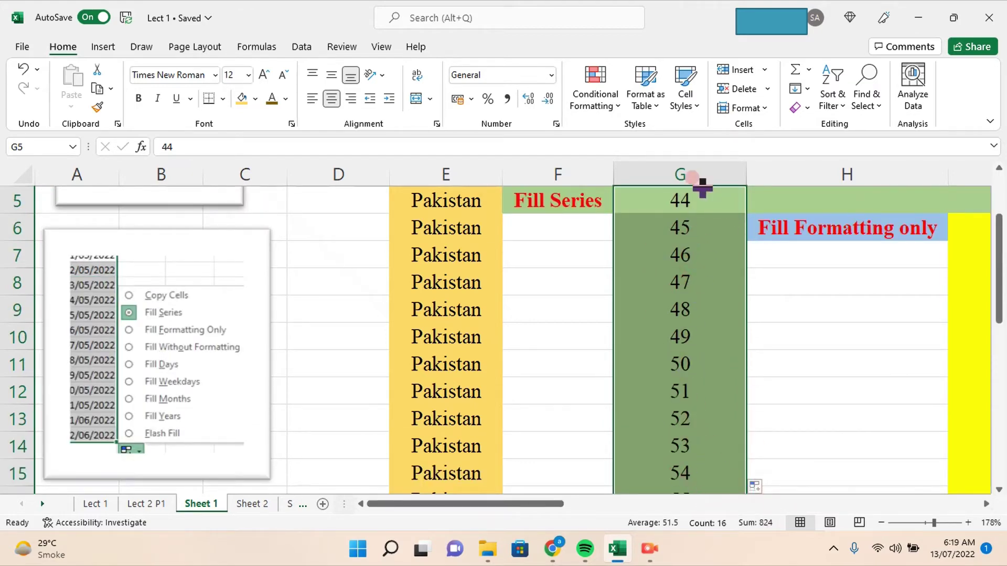
click(731, 202)
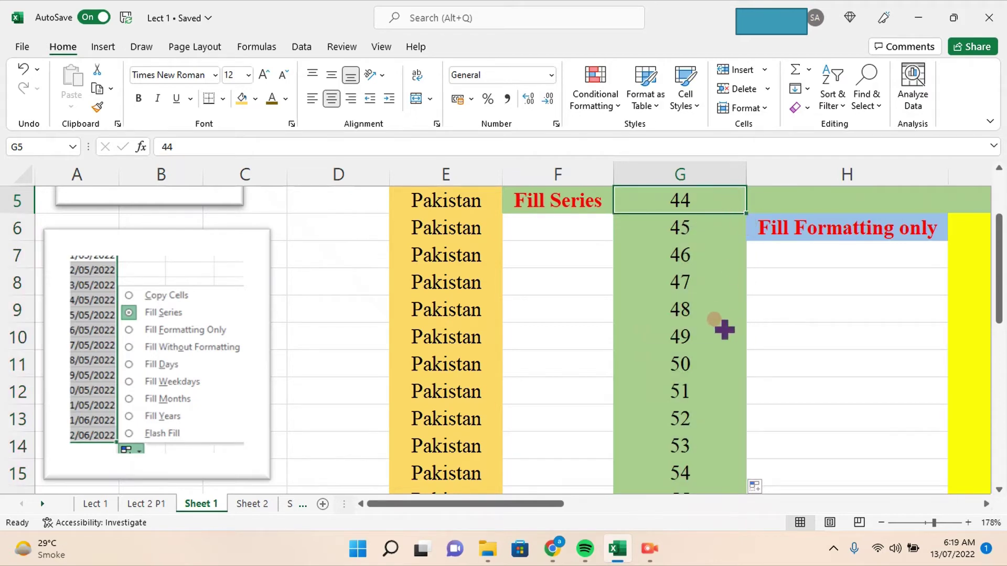
Extend the series across row 5 from G5 to K5 as 45, 46, 47, 48
drag(560, 504, 626, 504)
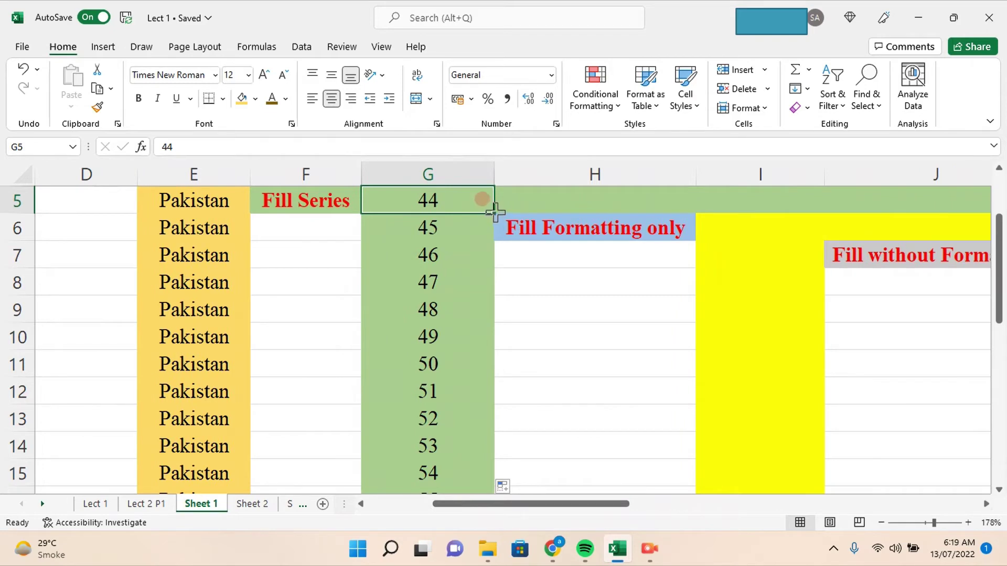
mouse_move(493, 214)
mouse_down()
mouse_move(941, 219)
mouse_move(945, 210)
mouse_up()
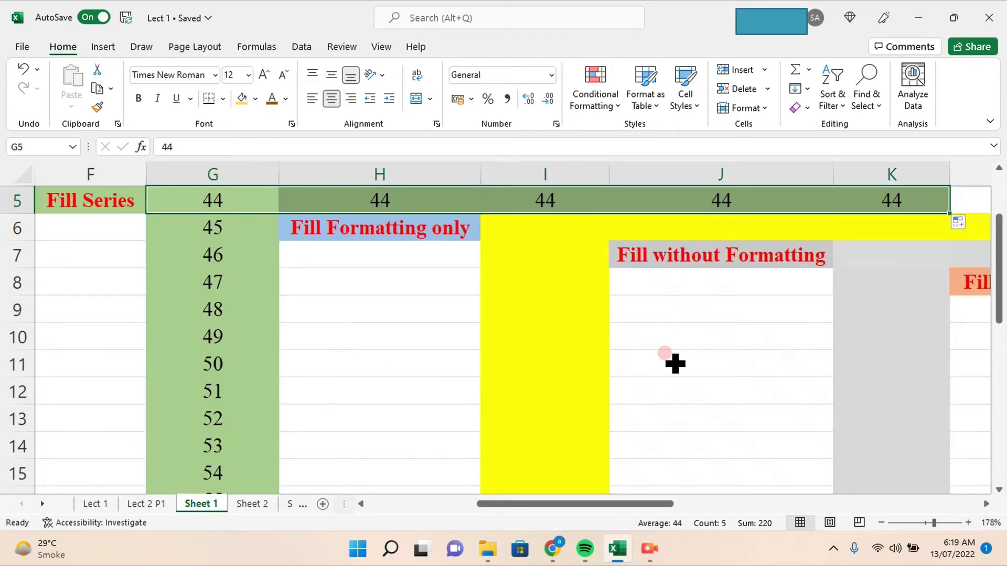
click(971, 224)
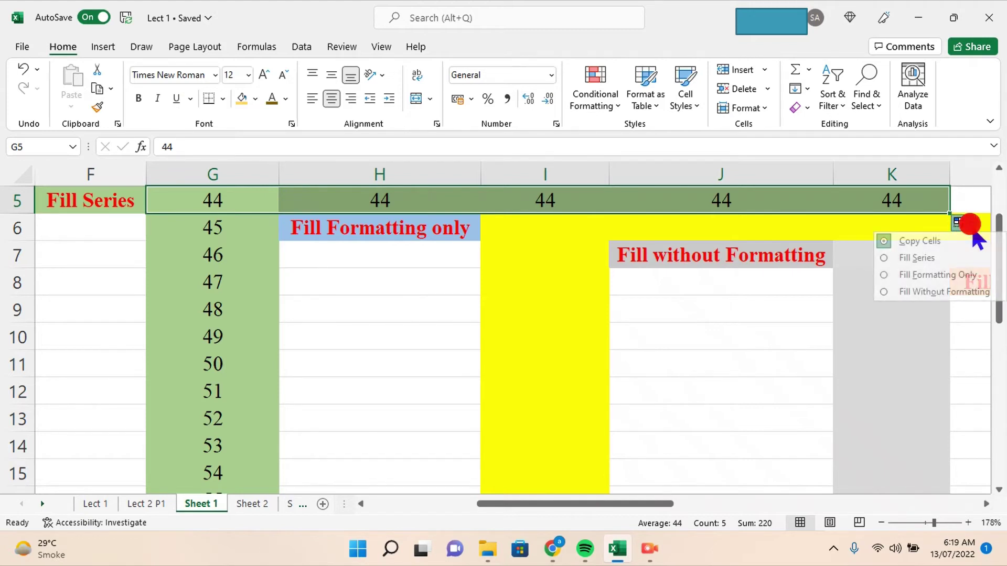
click(907, 258)
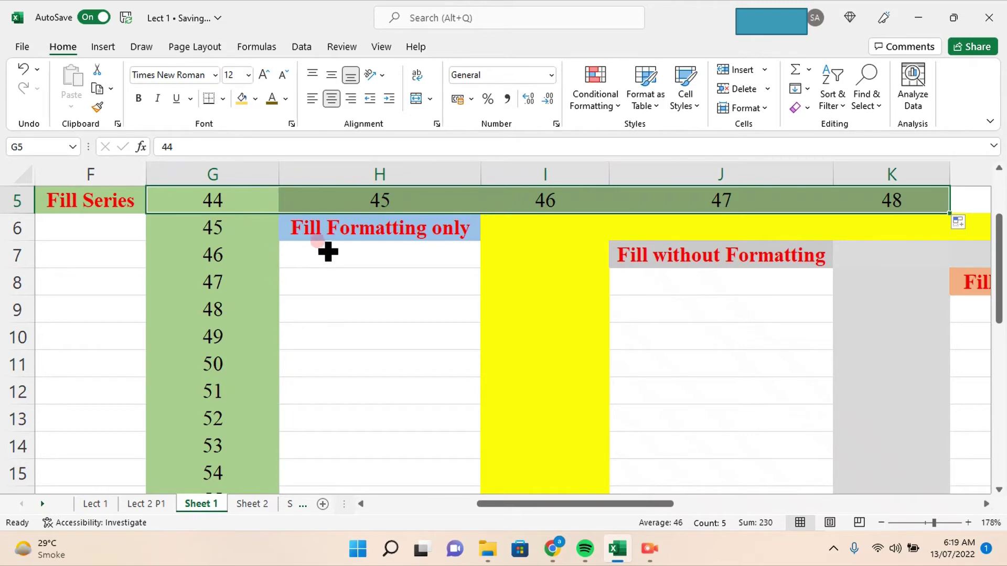
click(524, 226)
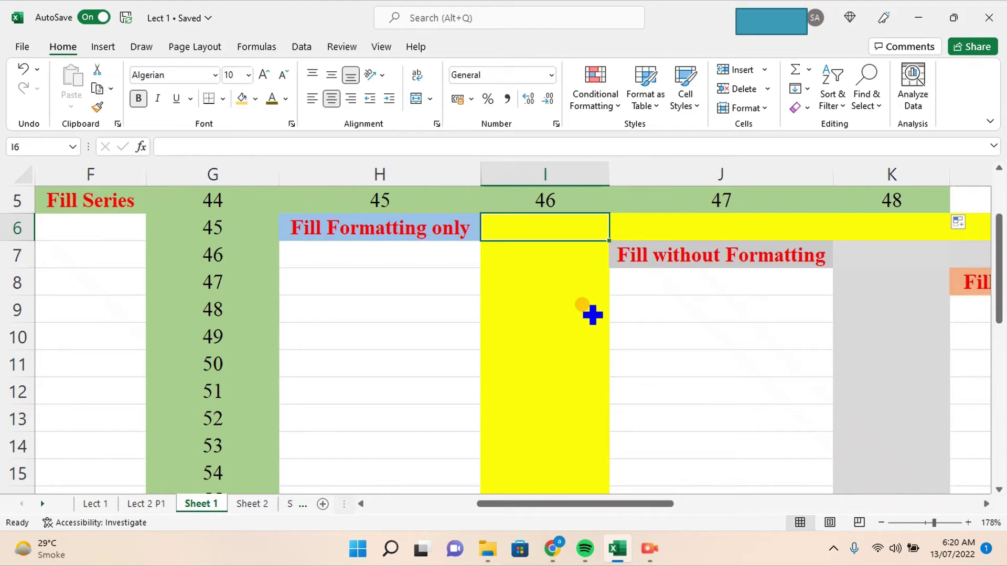
Type Pakistan in I6 with dark orange Algerian text on a light blue fill
text(Pakistan)
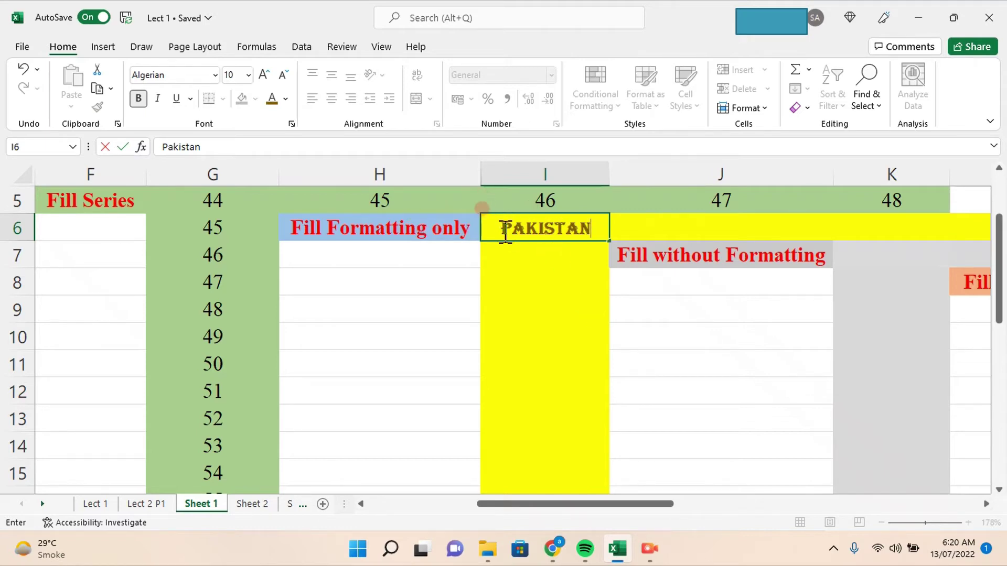
drag(501, 229, 606, 236)
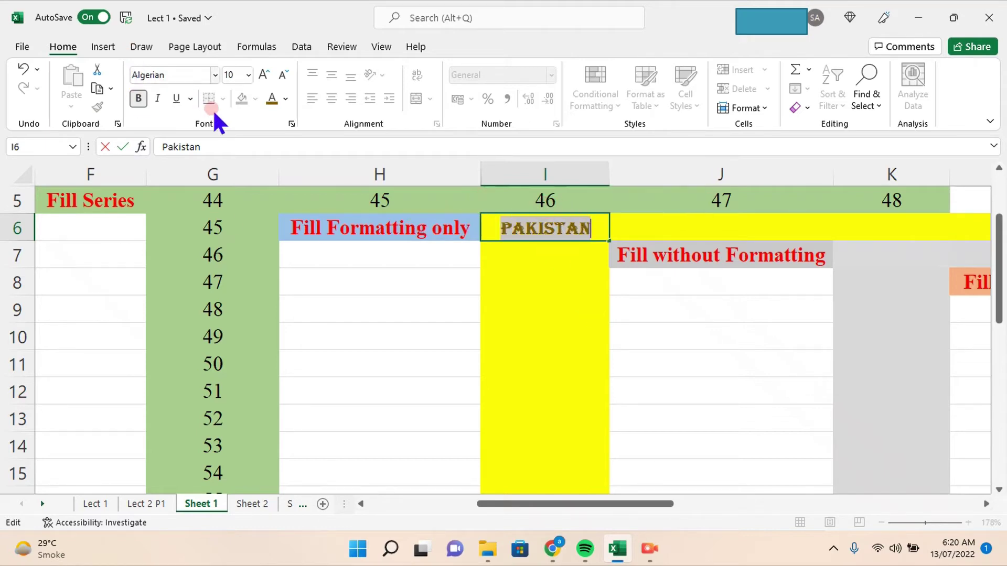
click(286, 99)
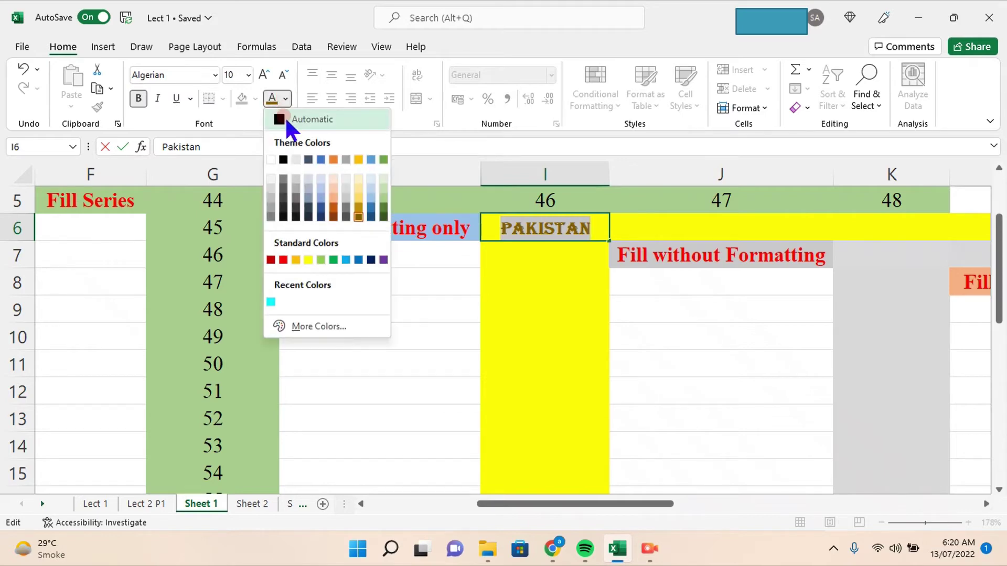
click(335, 219)
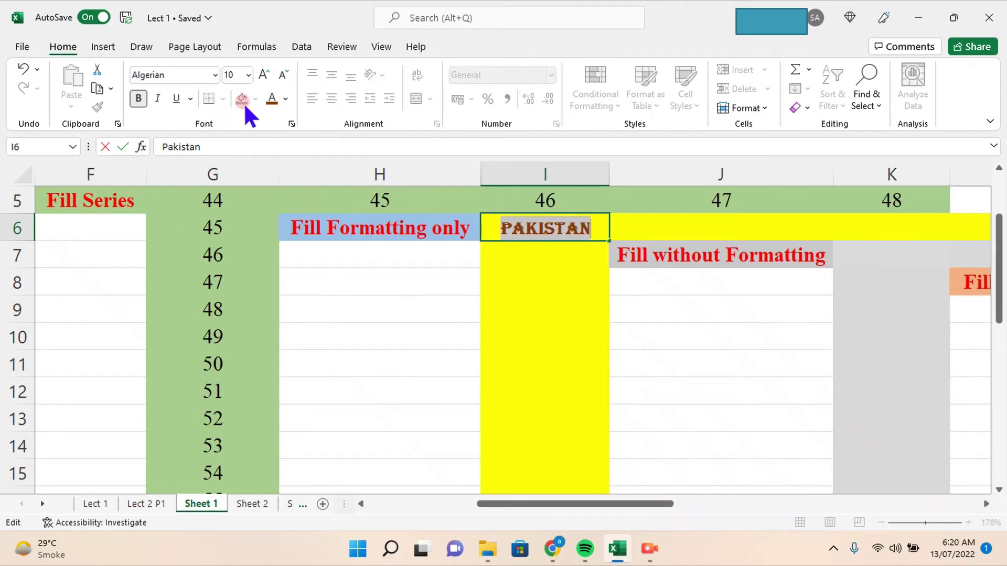
click(490, 283)
click(490, 237)
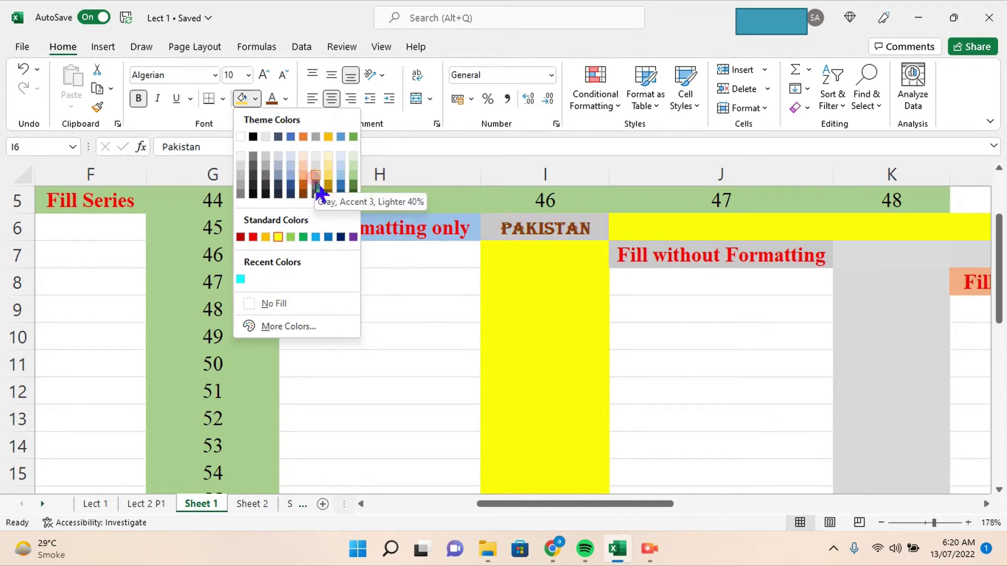
click(341, 181)
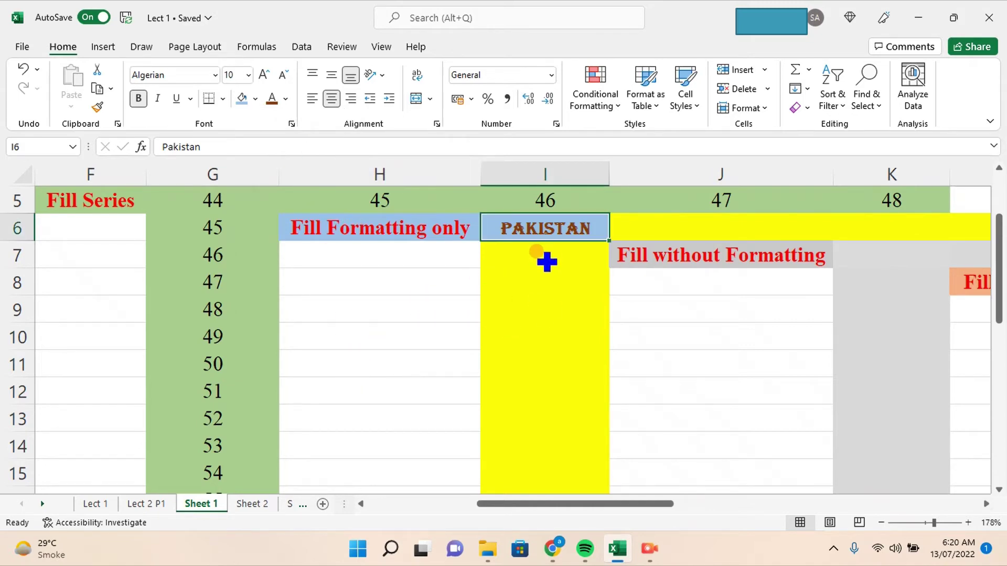
Fill only I6's formatting down to I20, restyling the city names Karachi to Islamabad
mouse_move(998, 254)
mouse_down()
mouse_move(999, 325)
mouse_move(999, 286)
mouse_up()
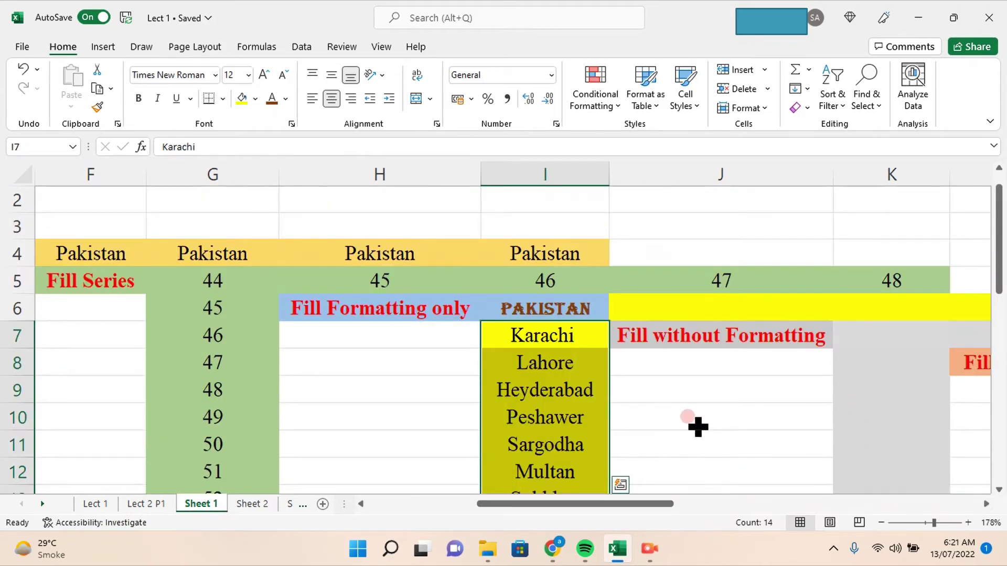
click(501, 391)
click(332, 399)
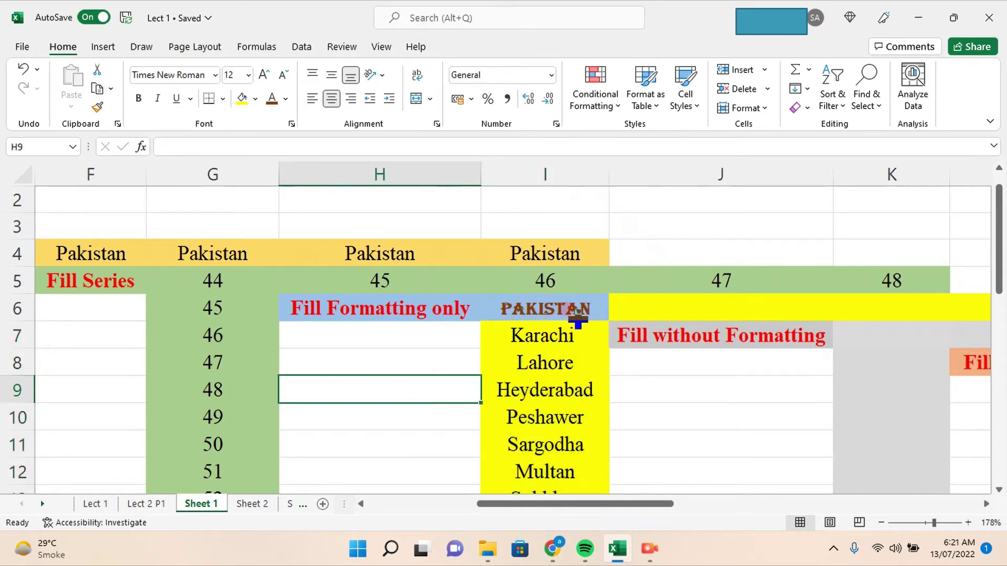
click(560, 308)
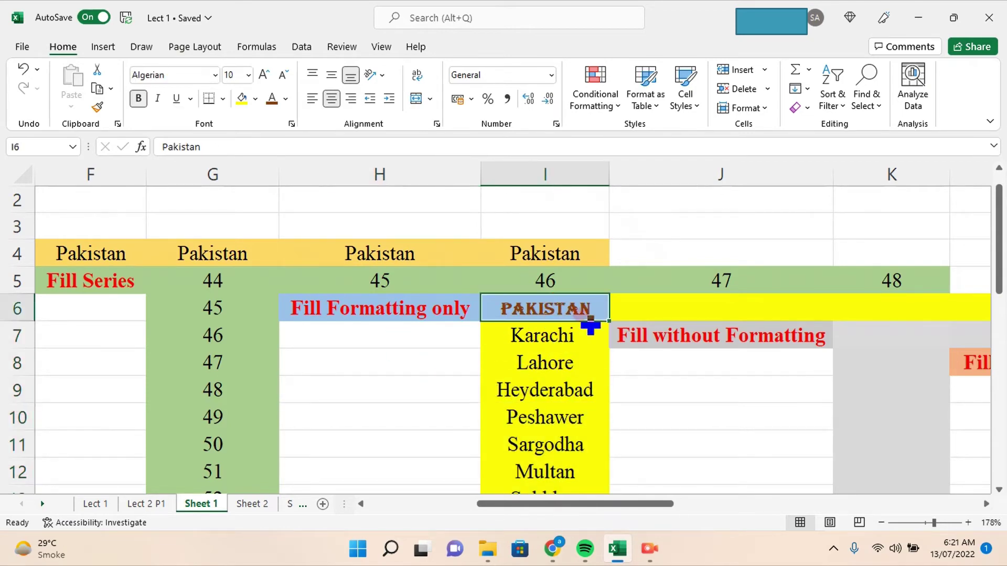
mouse_move(611, 321)
mouse_down()
mouse_move(600, 530)
mouse_move(588, 445)
mouse_up()
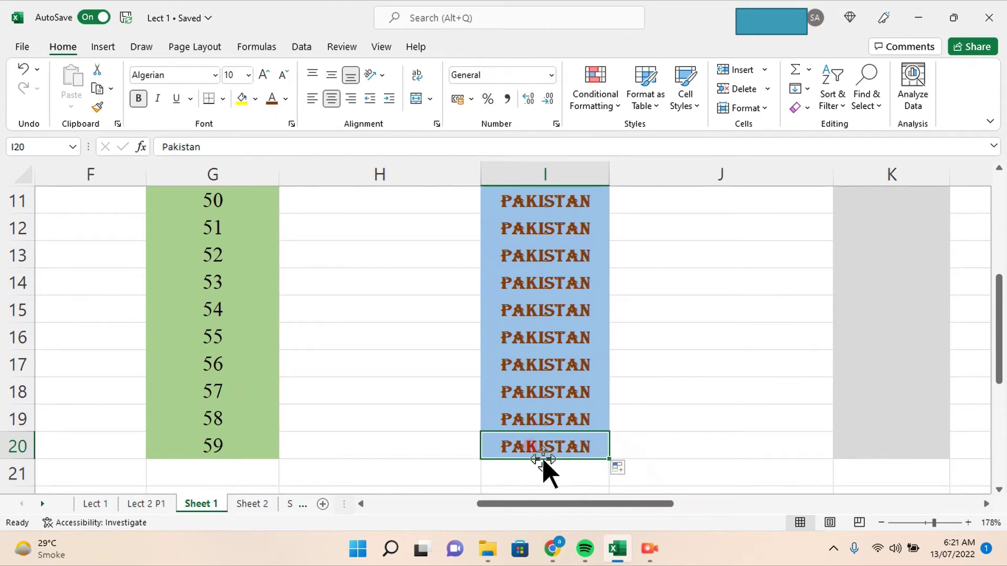
click(627, 471)
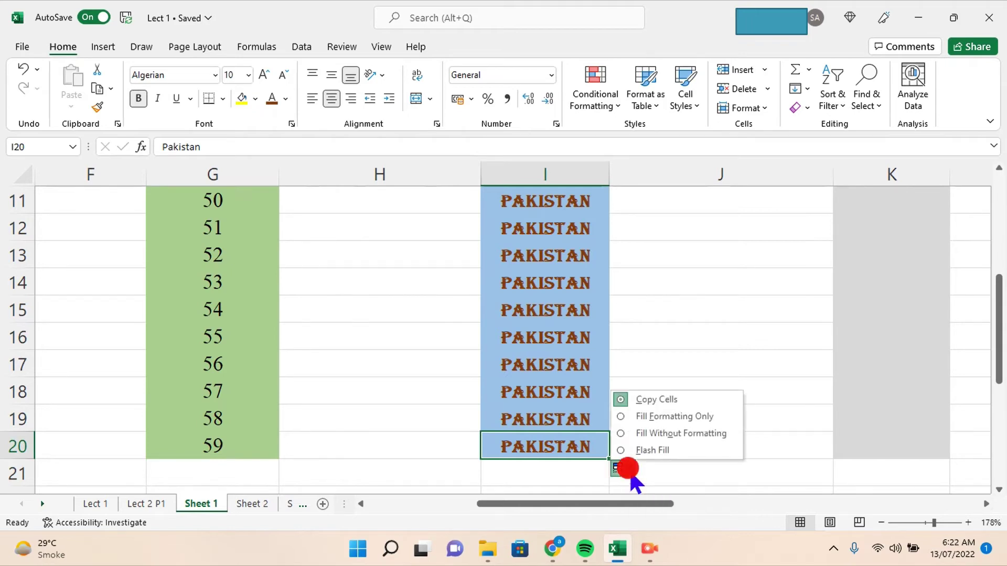
click(621, 417)
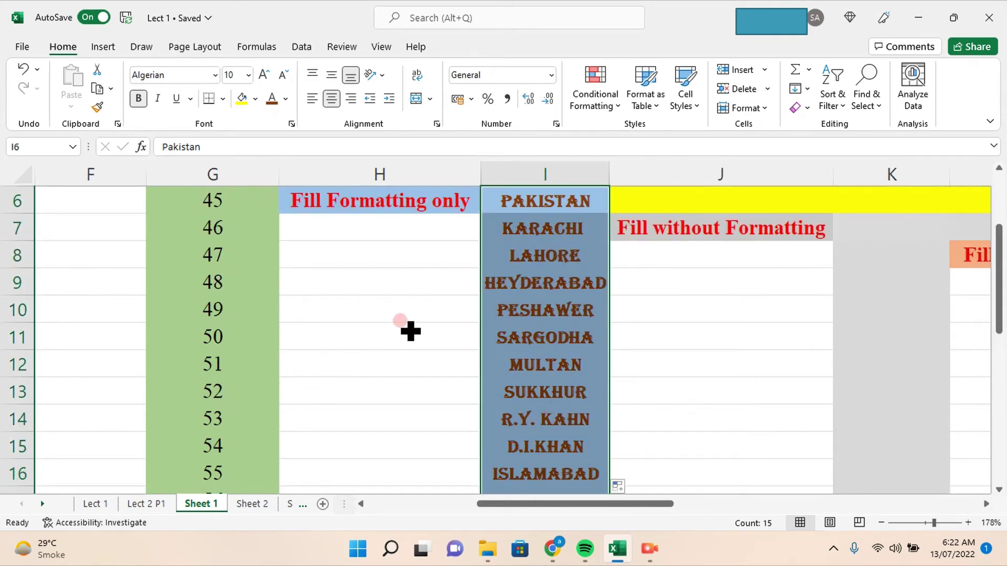
click(406, 328)
Fill only I6's light blue formatting across J6:M6, leaving those cells empty
scroll(665, 428, up, 2)
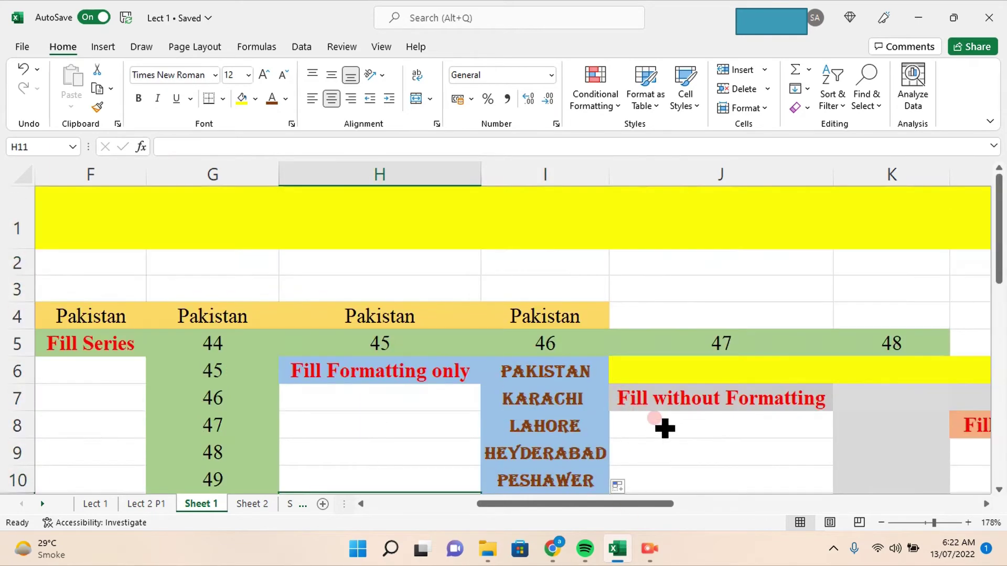
click(582, 371)
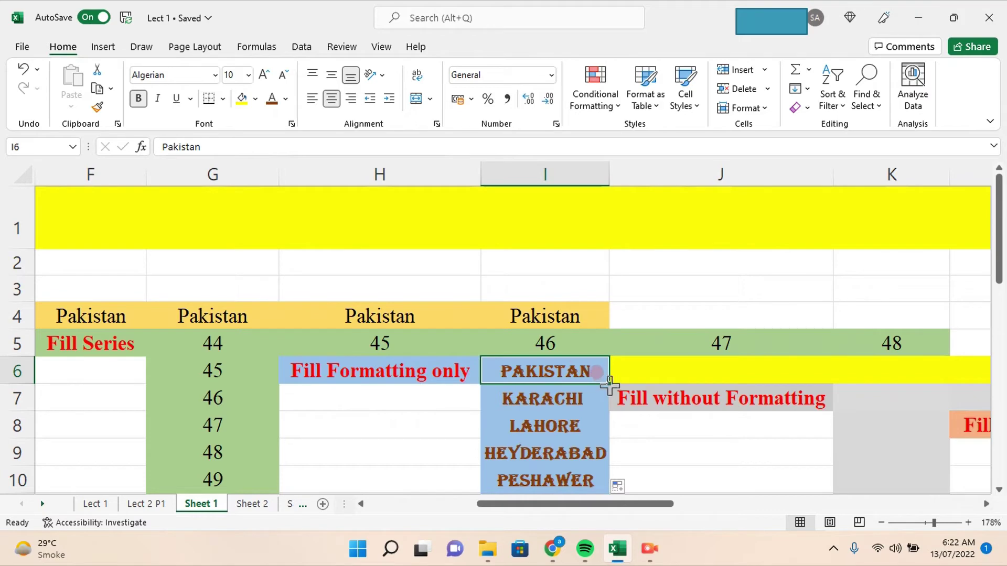
drag(608, 386, 948, 388)
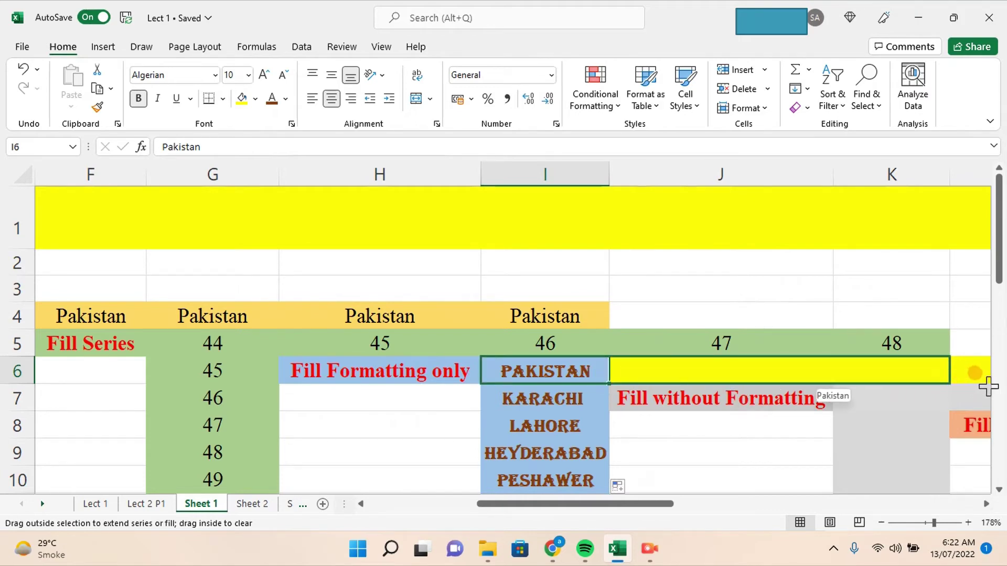
drag(988, 387, 938, 383)
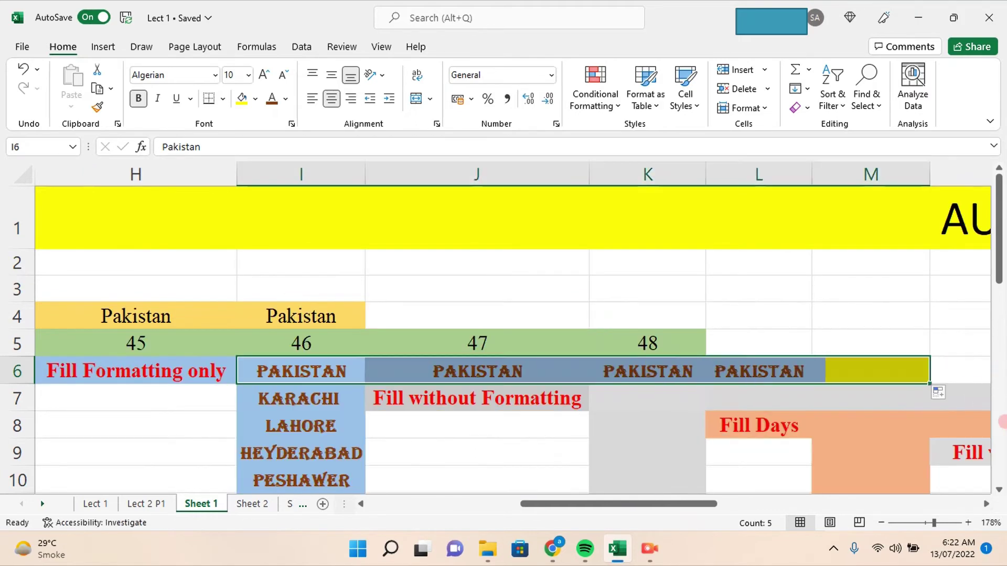
click(944, 394)
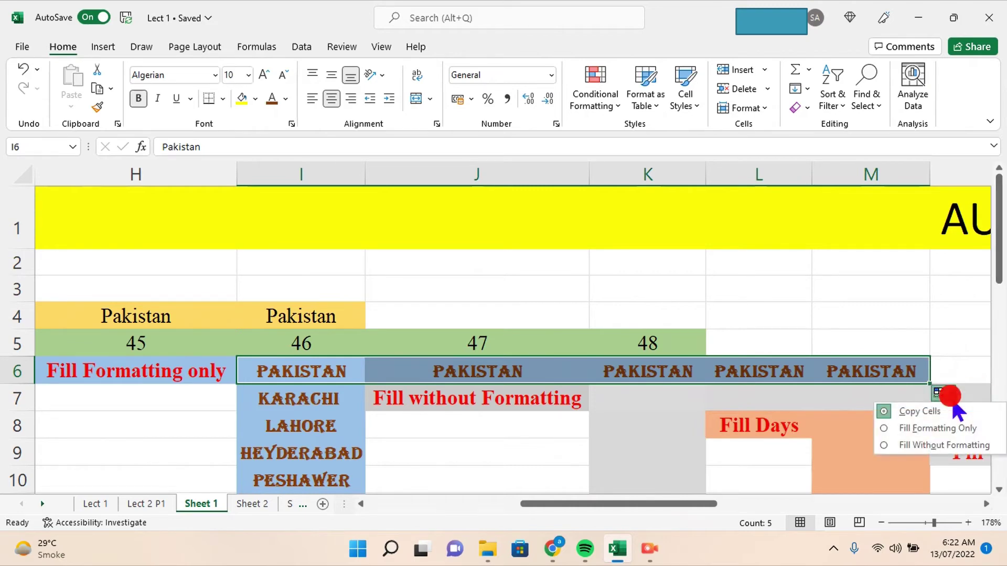
click(916, 428)
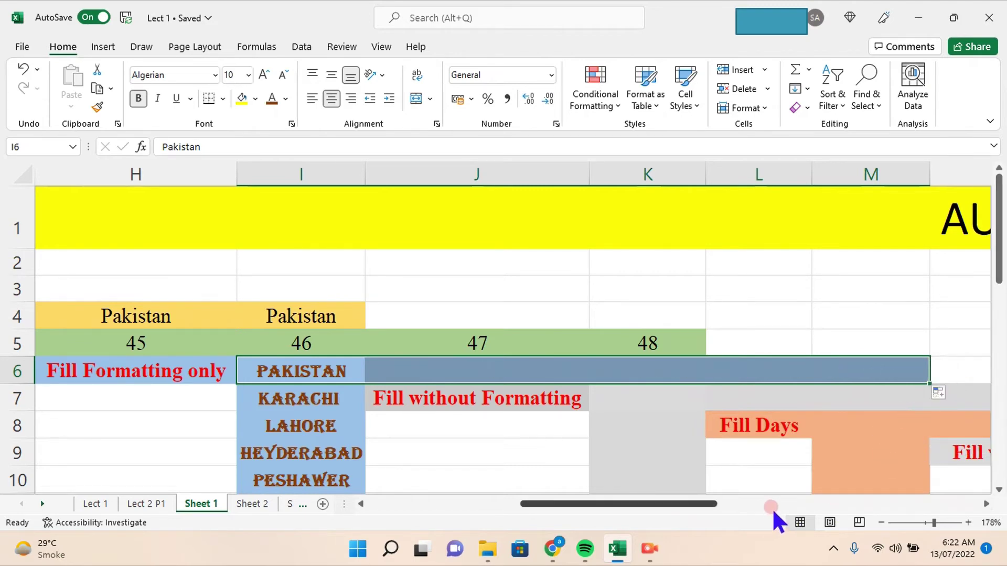
click(852, 317)
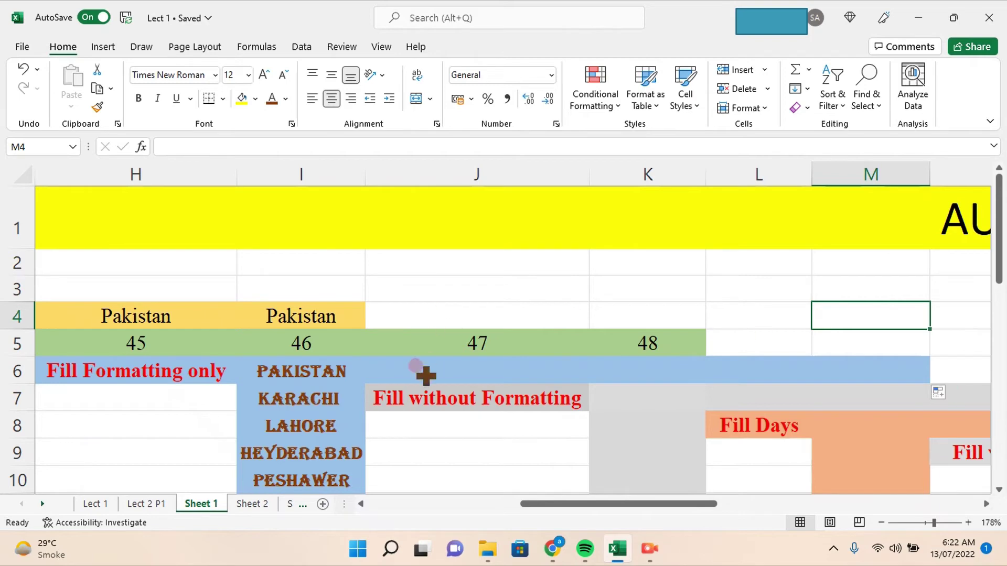
Enter KARACHI in J6 and LAHORE in K6 in the blue row's styling
click(407, 368)
mouse_move(616, 549)
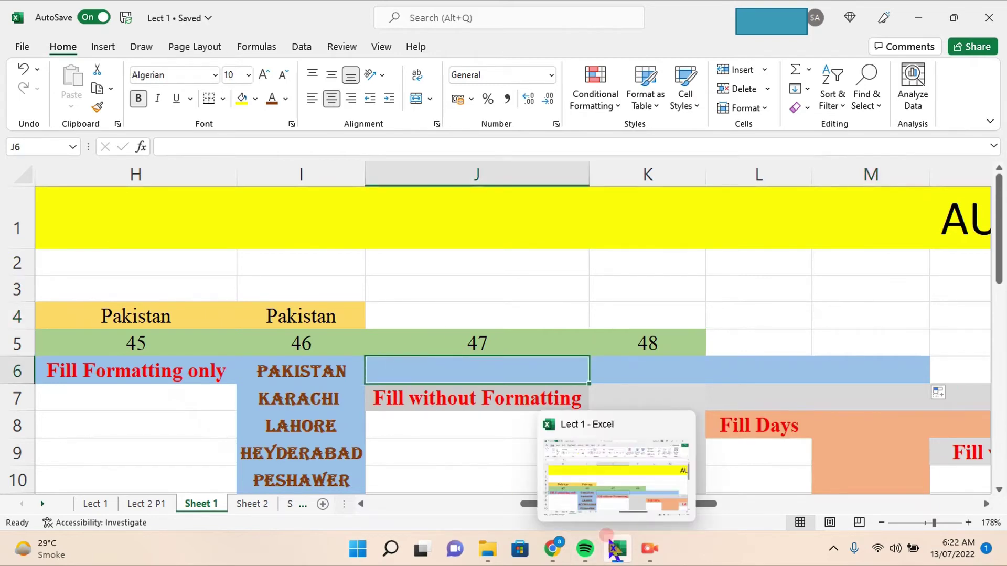
text(Kara)
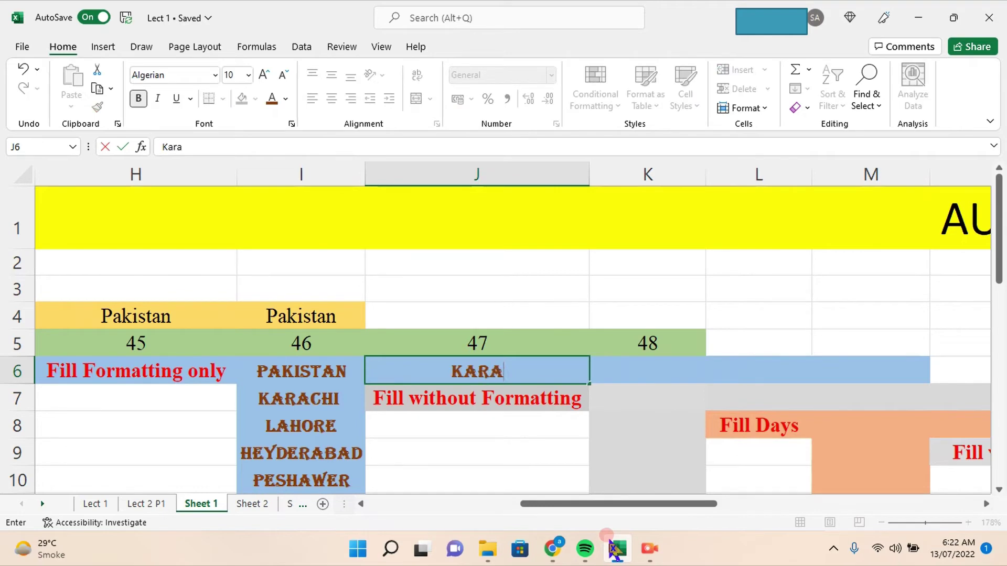
text(chi)
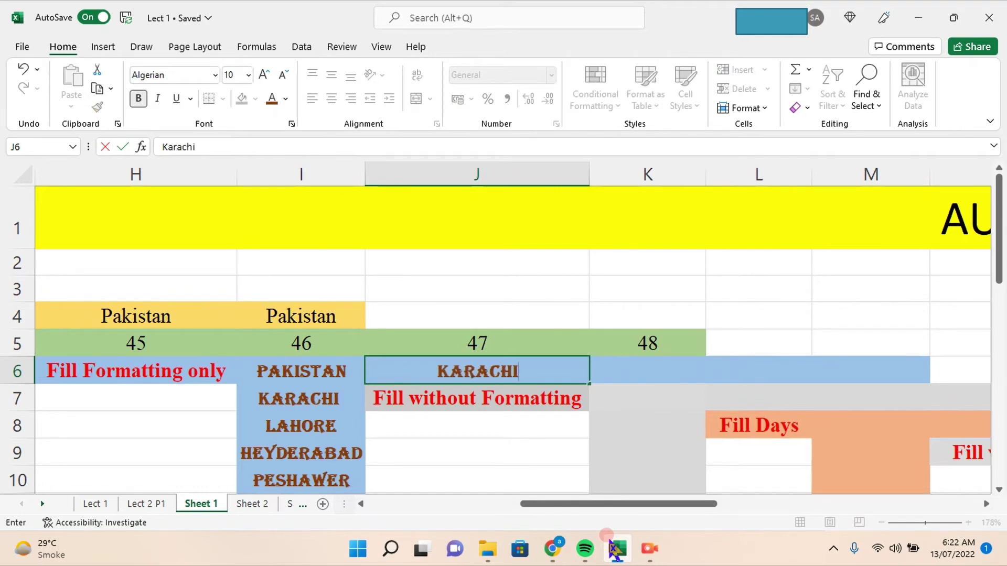
click(646, 374)
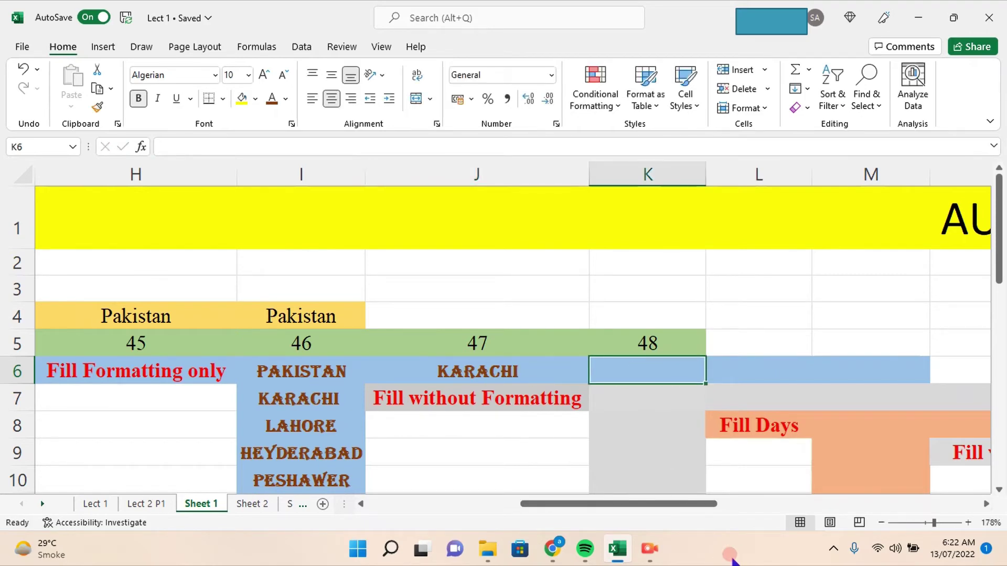
text(Lahore)
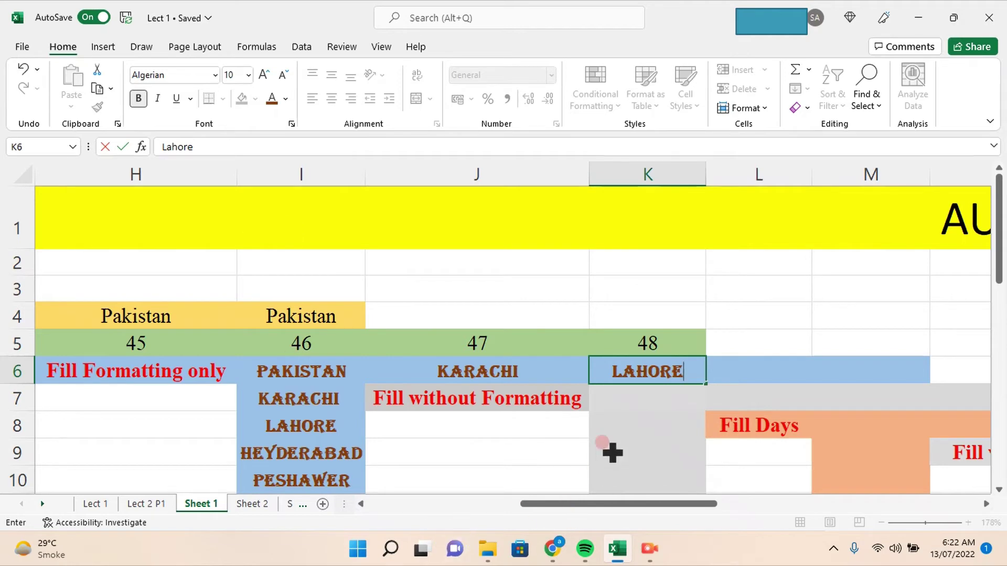
click(556, 446)
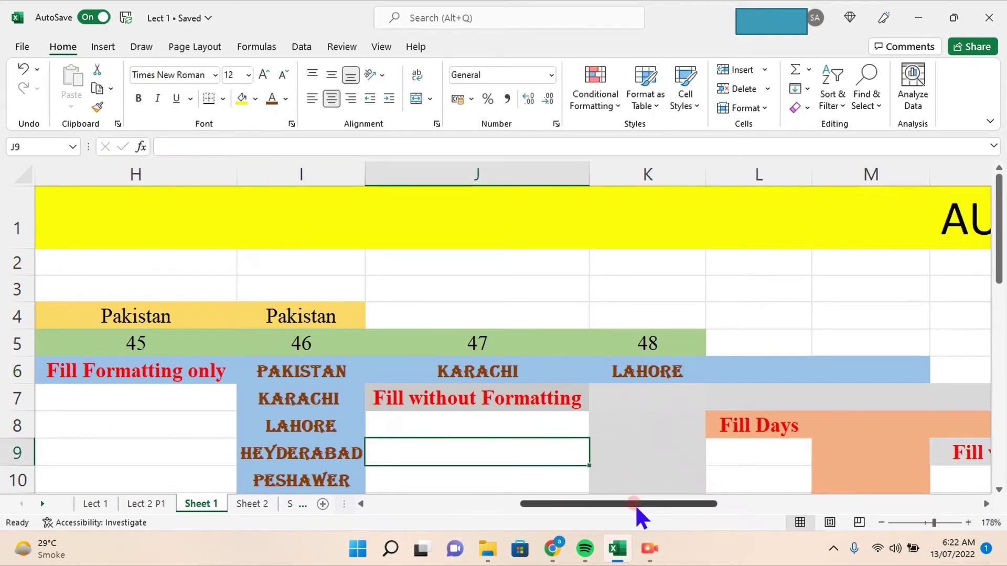
Copy the PAKISTAN cell I6
drag(635, 505, 657, 505)
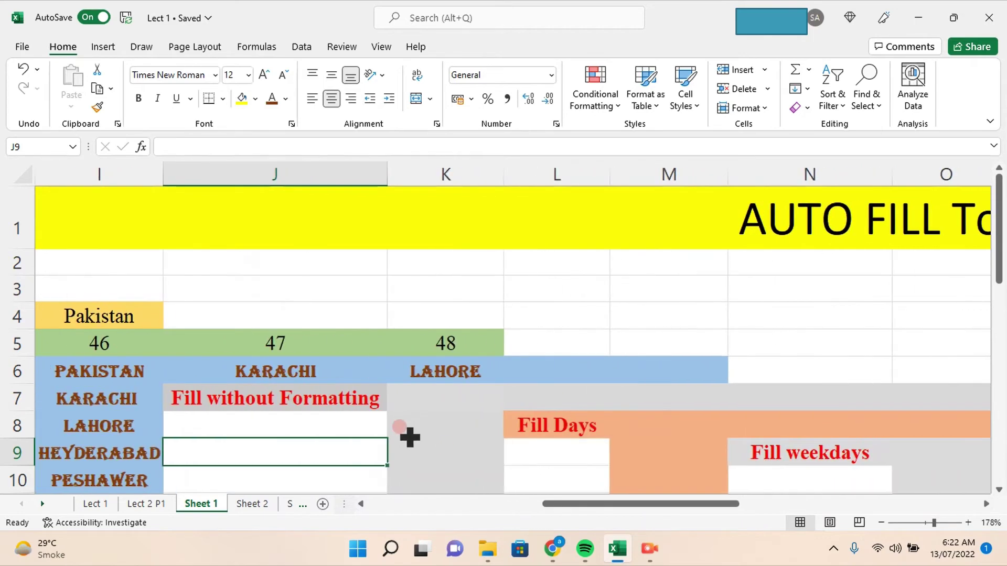
click(427, 397)
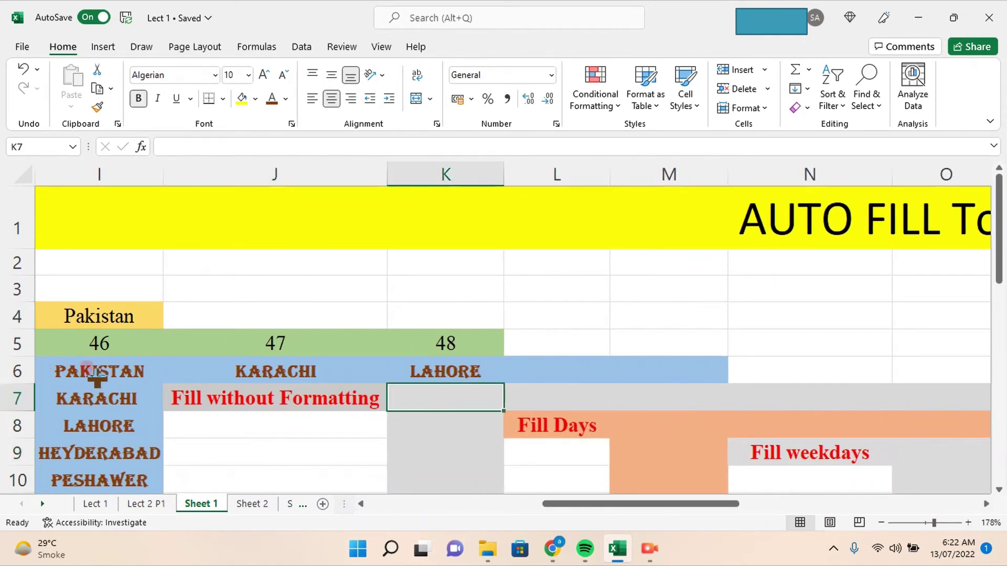
click(85, 367)
right_click(100, 357)
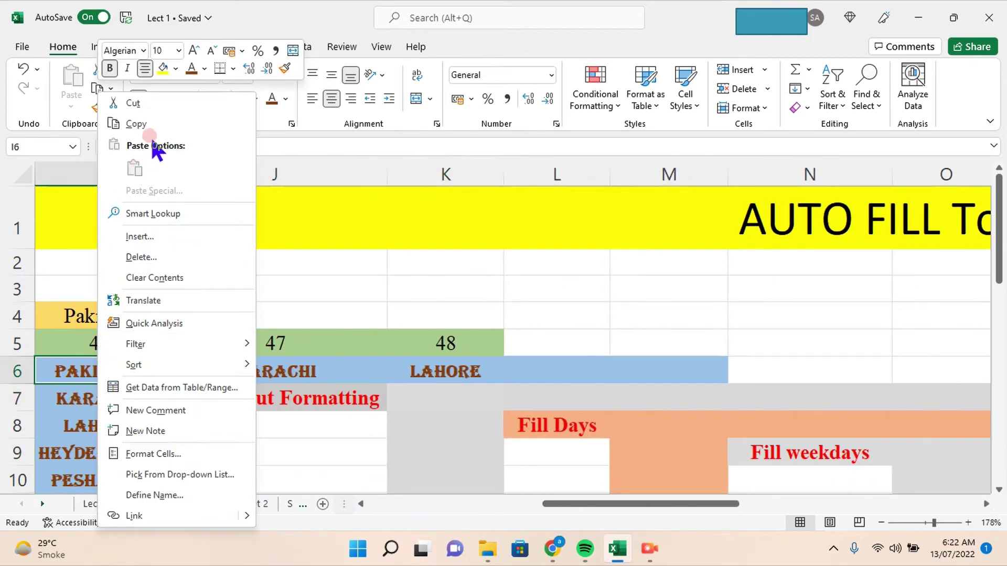
click(145, 122)
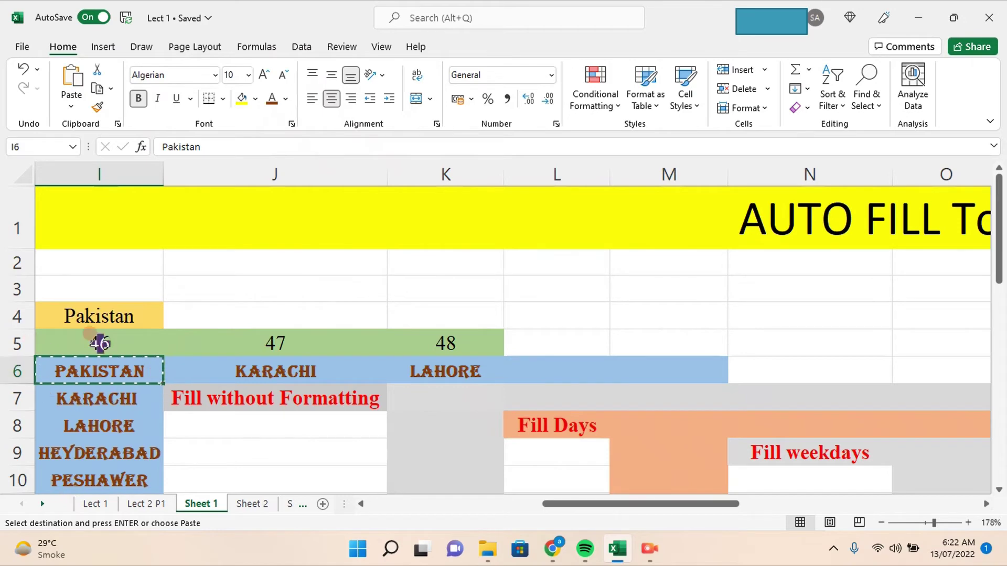
Paste the styled PAKISTAN into K7 in the Fill without Formatting band and reselect it
click(426, 395)
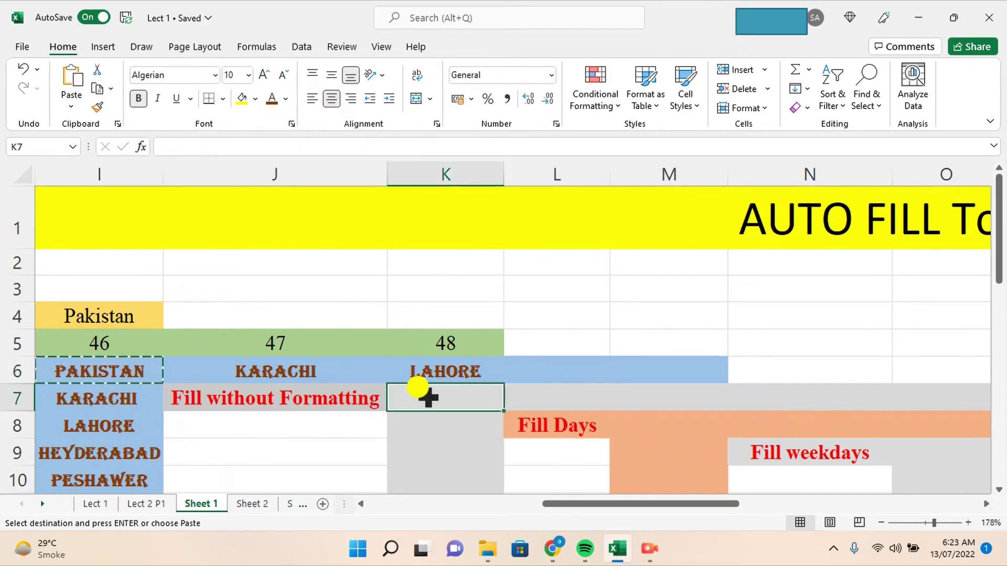
right_click(429, 393)
click(468, 190)
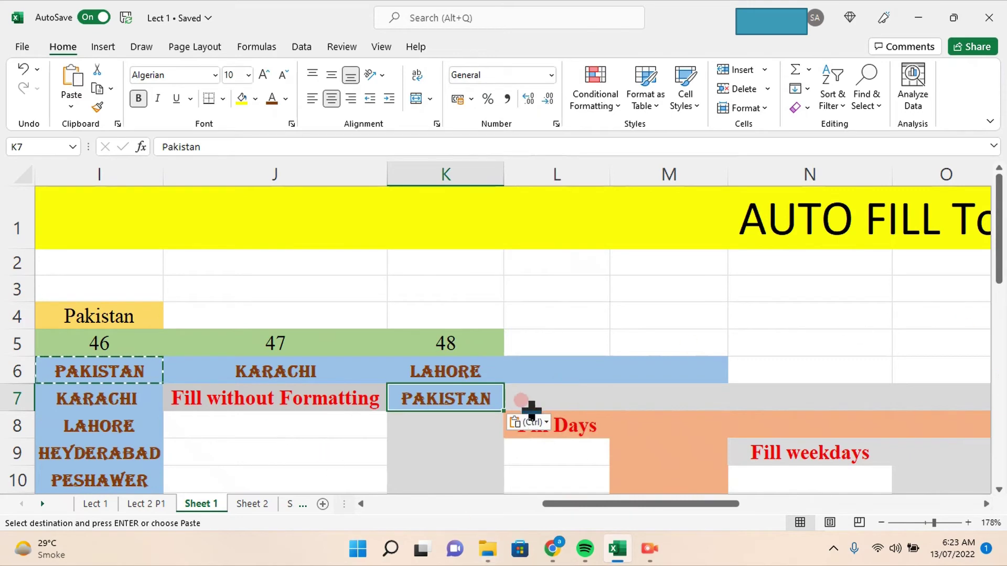
click(318, 417)
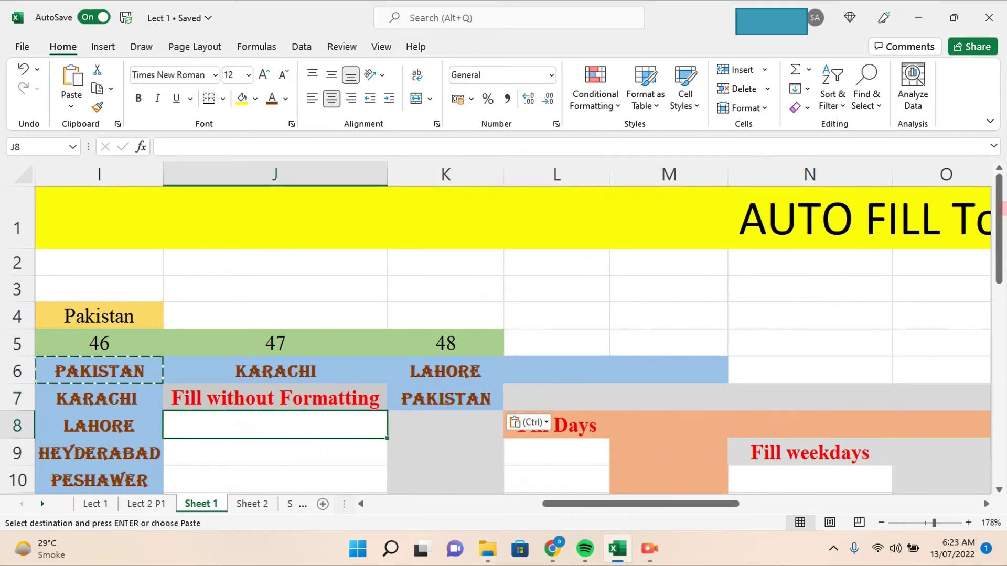
drag(998, 210, 998, 223)
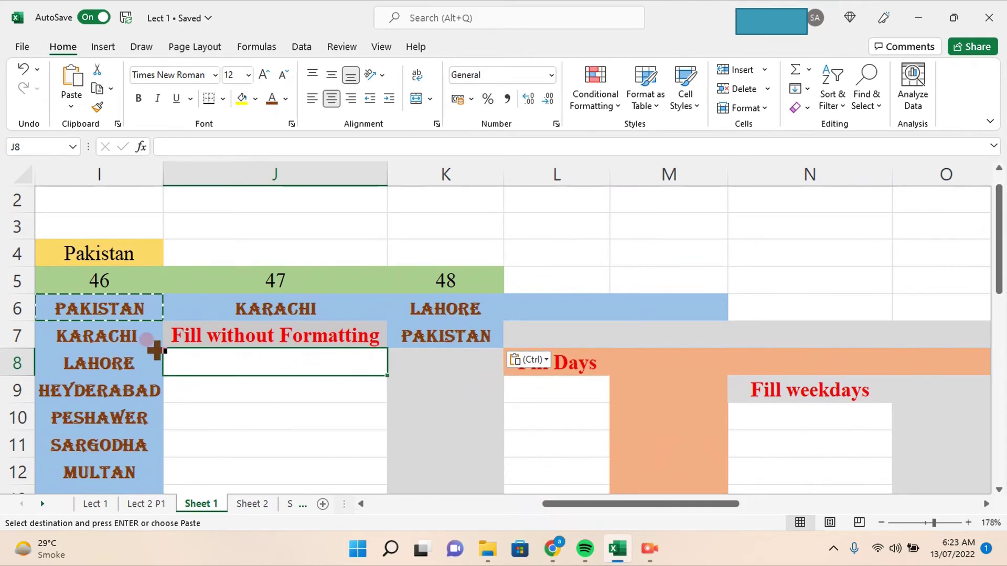
click(444, 338)
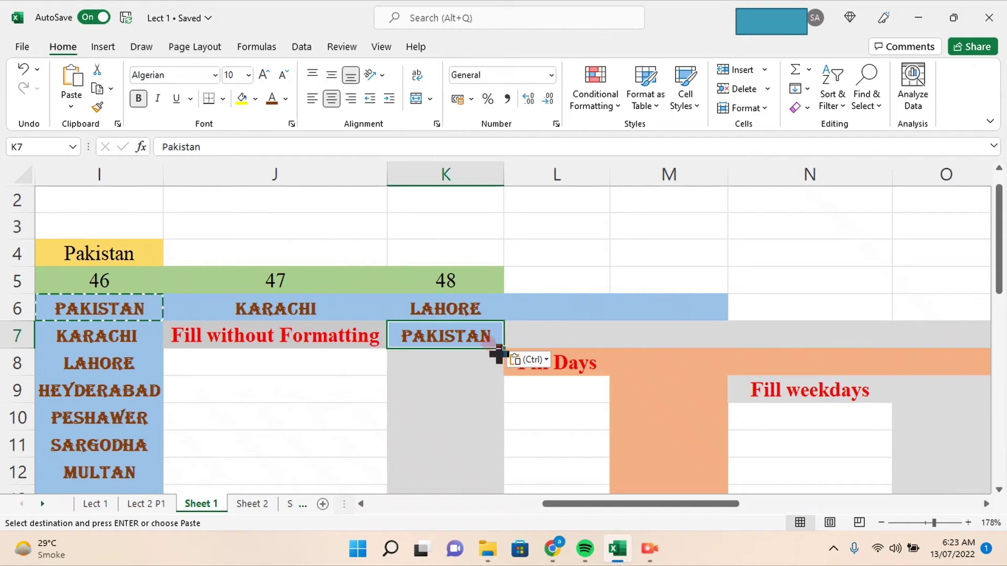
Fill PAKISTAN from K7 down to K20 without formatting
mouse_move(504, 347)
mouse_down()
mouse_move(496, 485)
mouse_move(499, 457)
mouse_up()
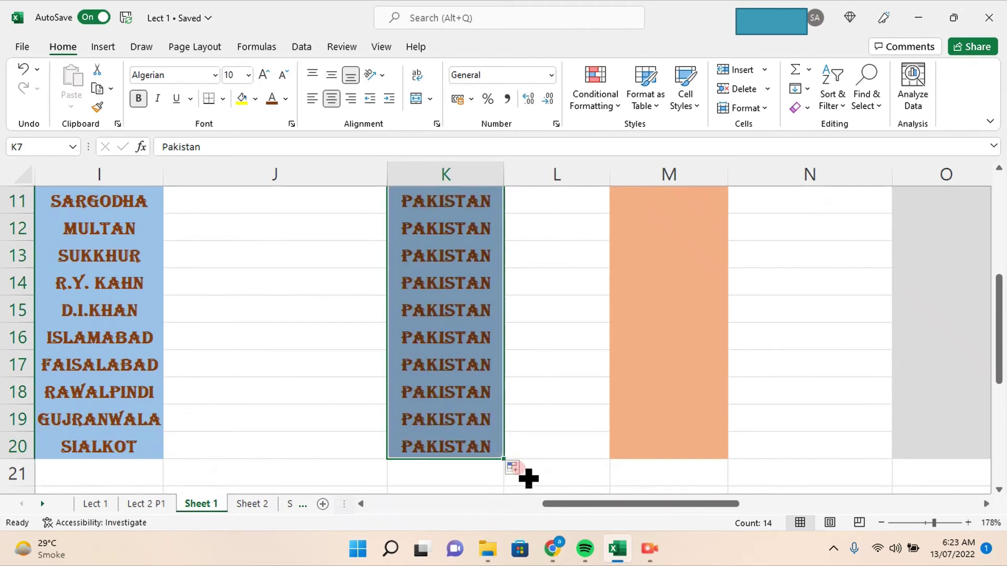
click(519, 470)
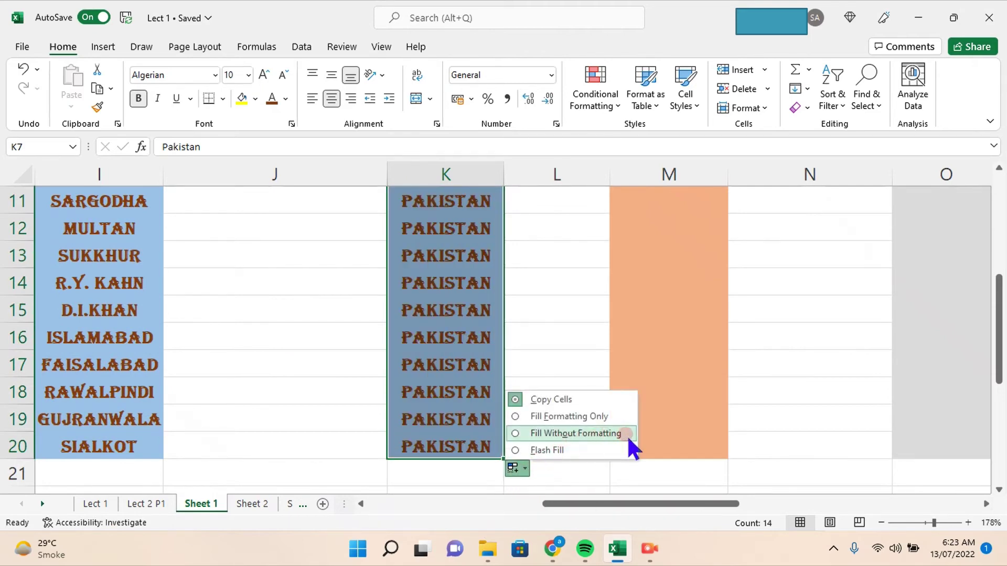
click(517, 438)
click(546, 351)
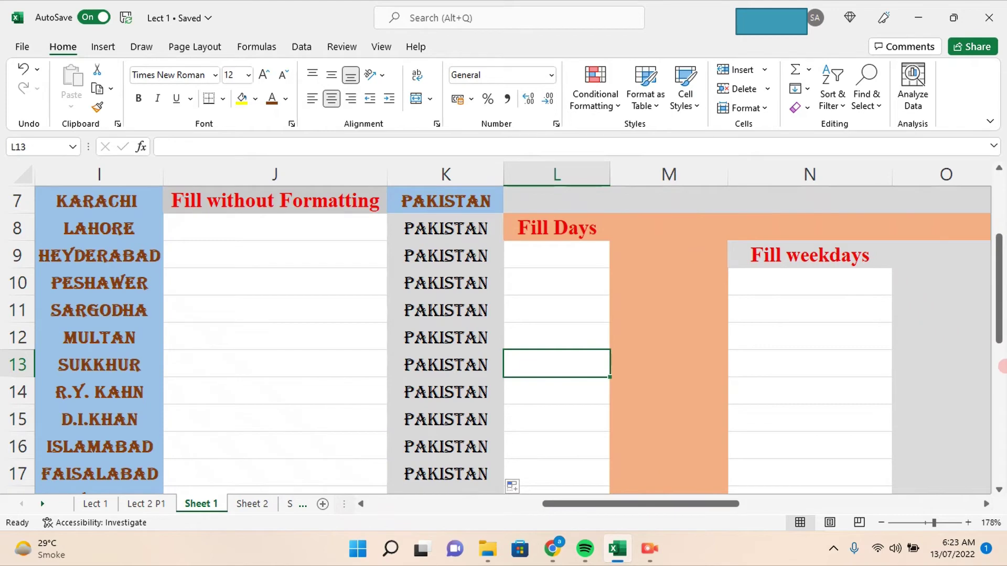
Fill PAKISTAN from K7 across row 7 to O7 without formatting
drag(582, 504, 605, 503)
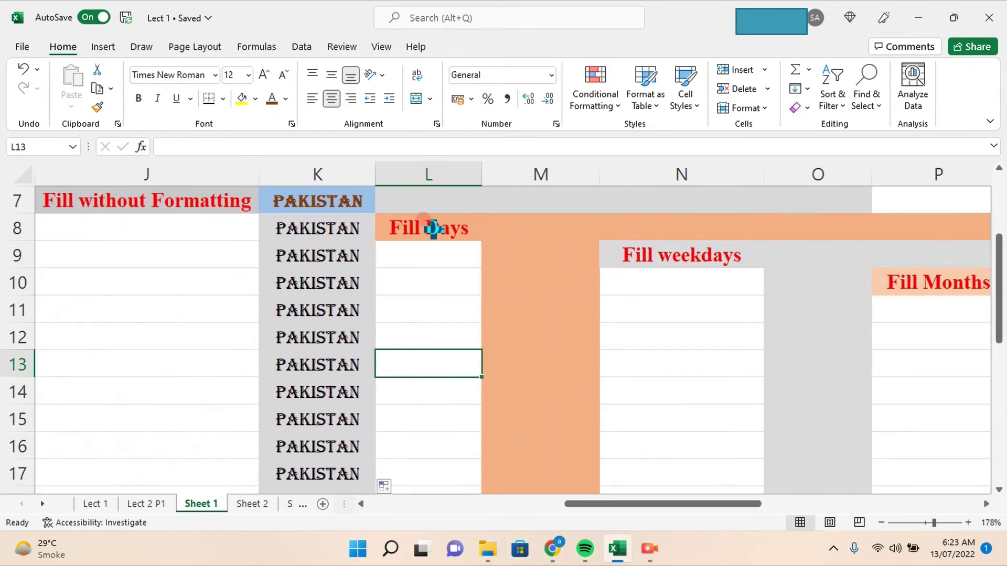
click(325, 198)
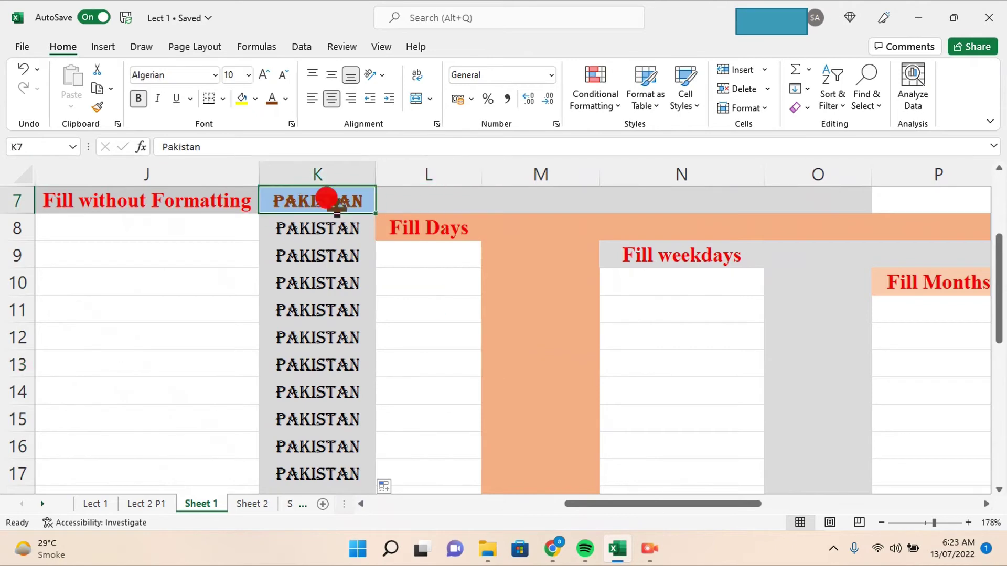
drag(376, 213, 850, 218)
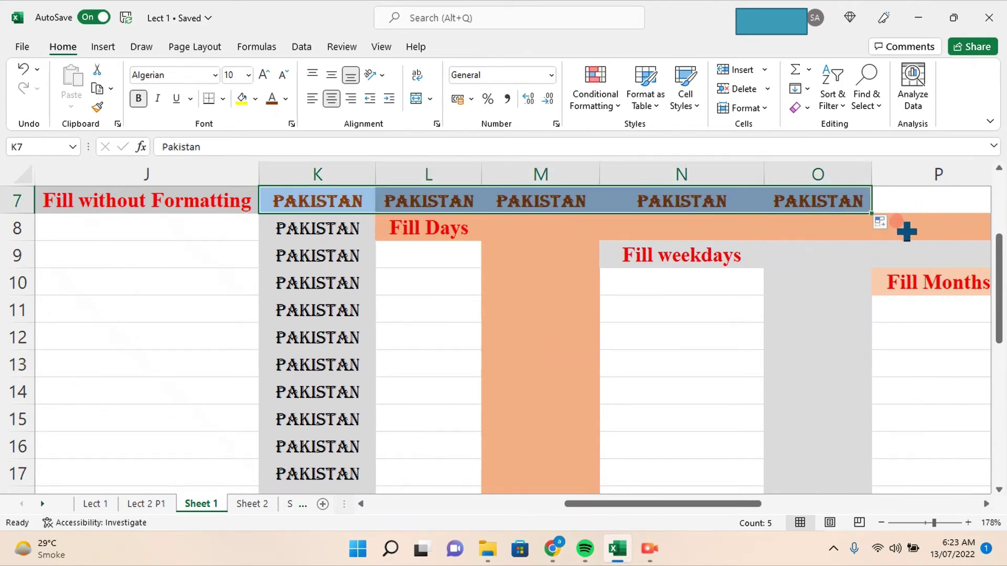
click(892, 223)
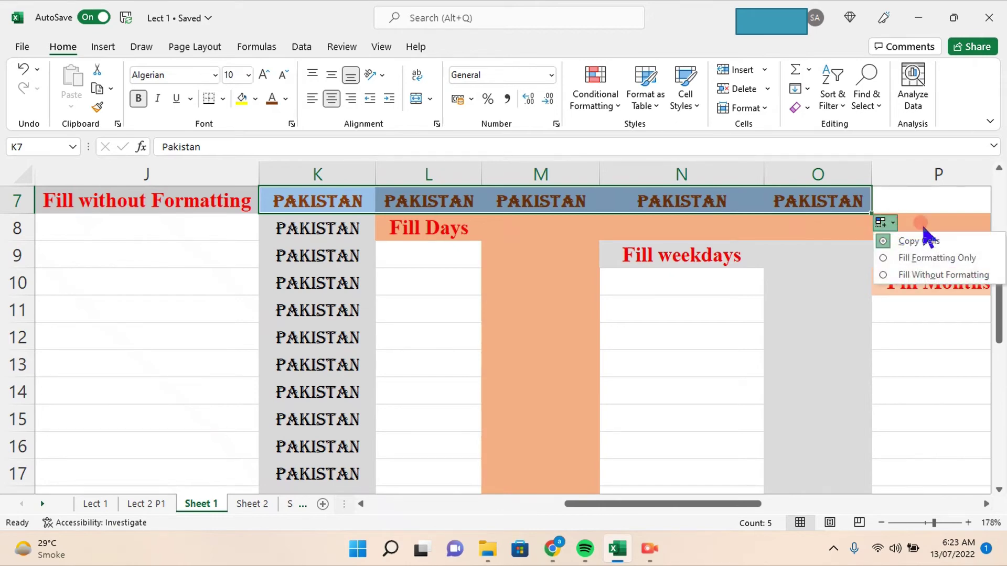
click(929, 277)
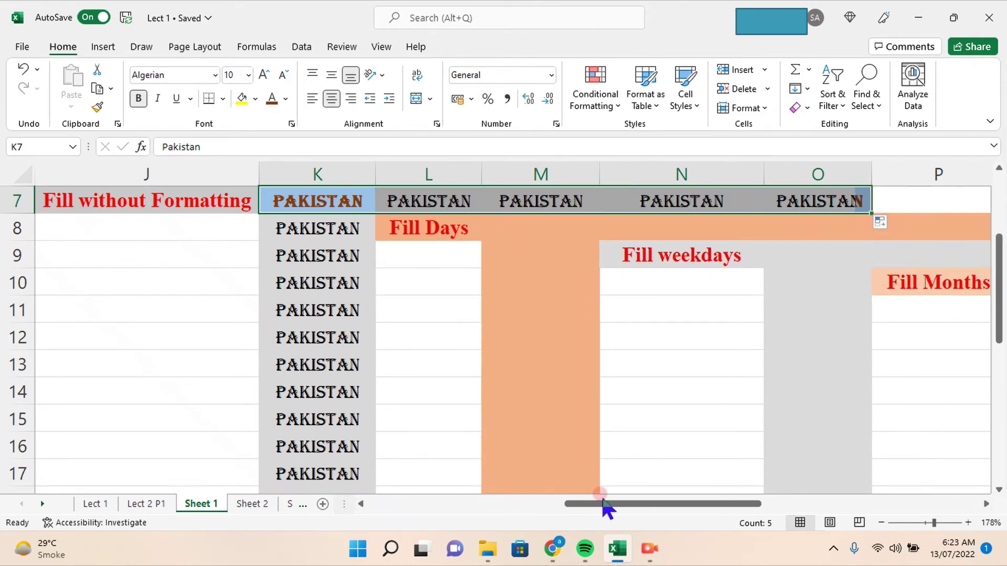
Enter Saturday in M8 and fill days down to Thursday in M20 and across to Wednesday in Q8
click(517, 229)
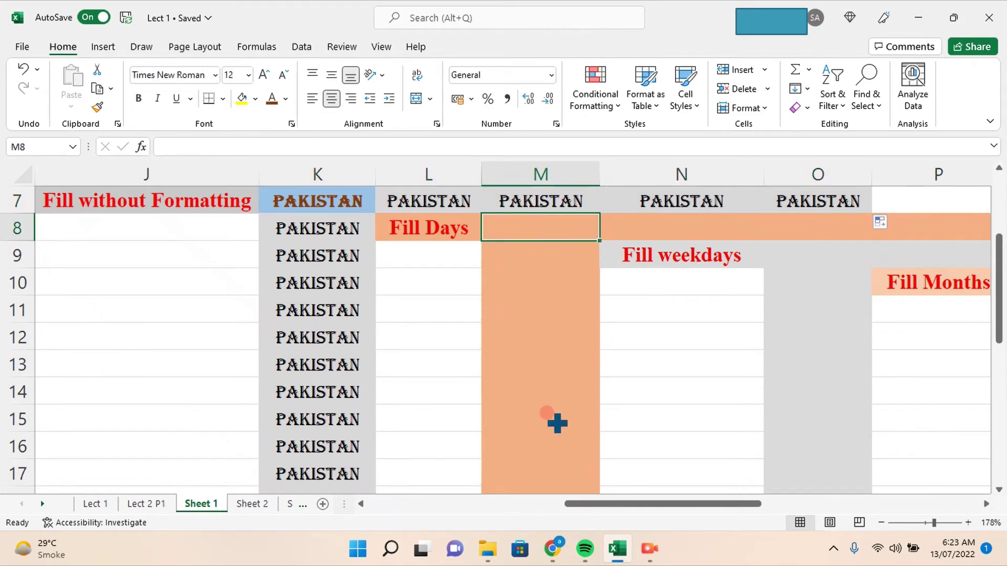
text(Saturday)
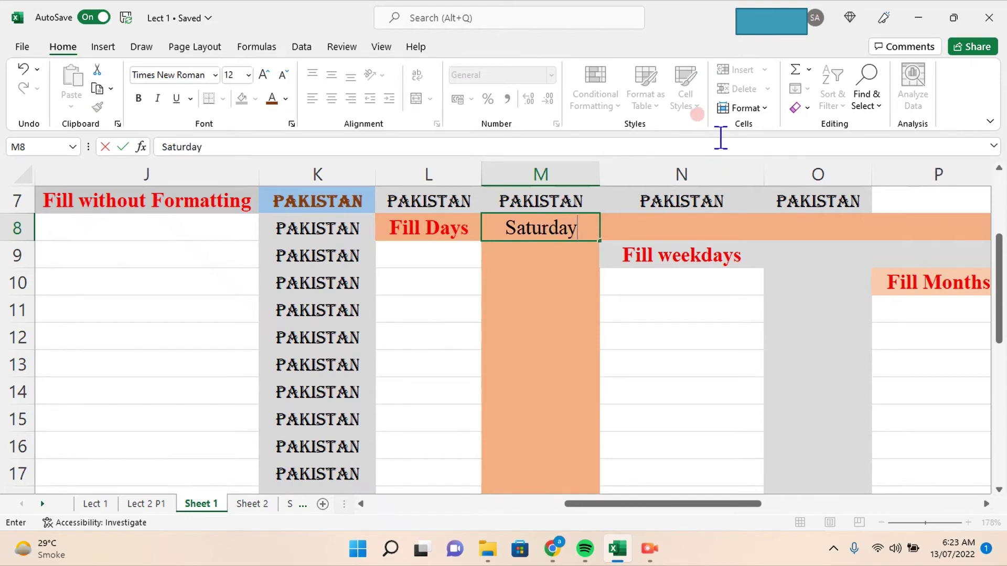
mouse_move(601, 243)
mouse_down()
mouse_move(603, 487)
mouse_move(605, 464)
mouse_up()
scroll(629, 419, up, 3)
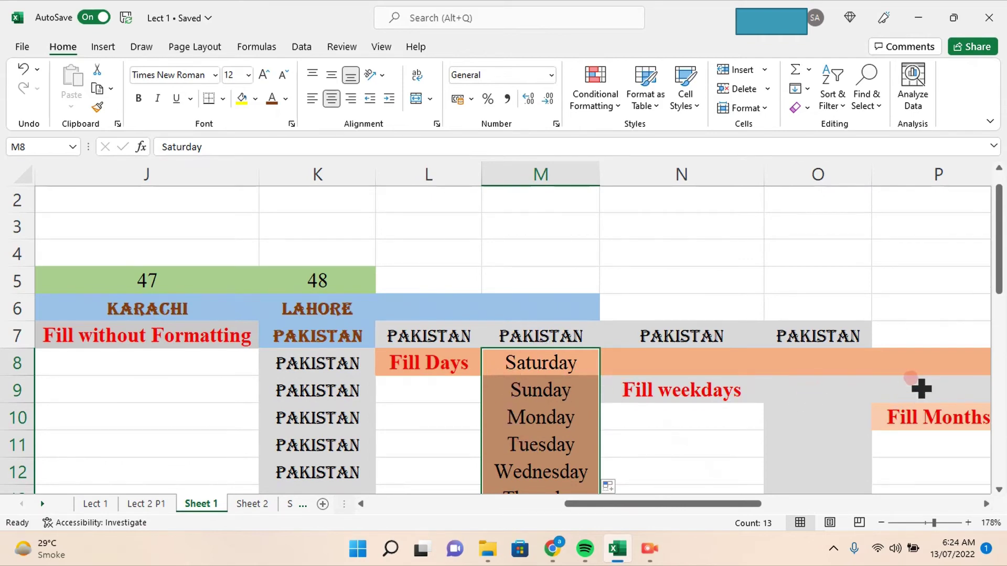
click(573, 361)
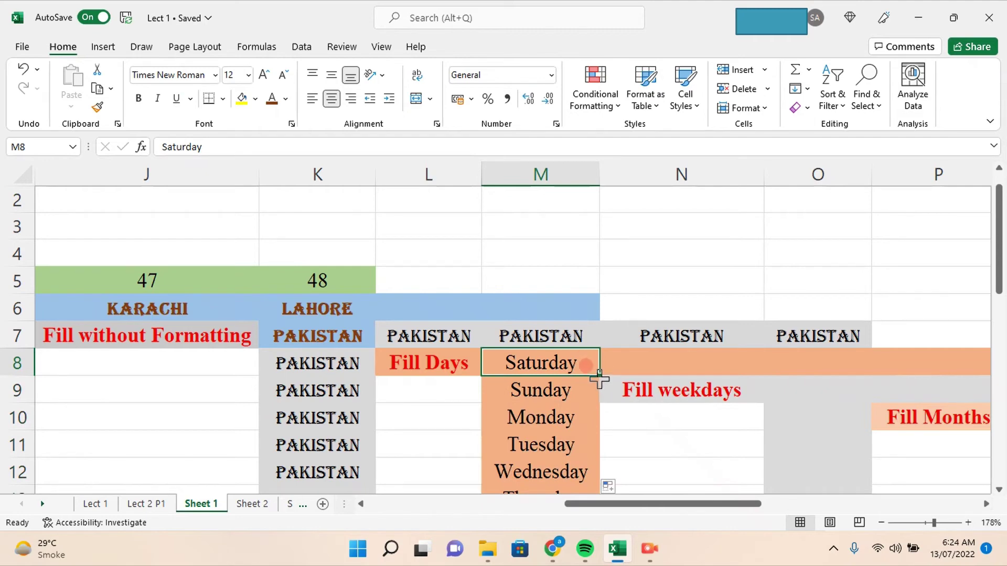
mouse_move(599, 379)
mouse_down()
mouse_move(996, 377)
mouse_move(921, 366)
mouse_up()
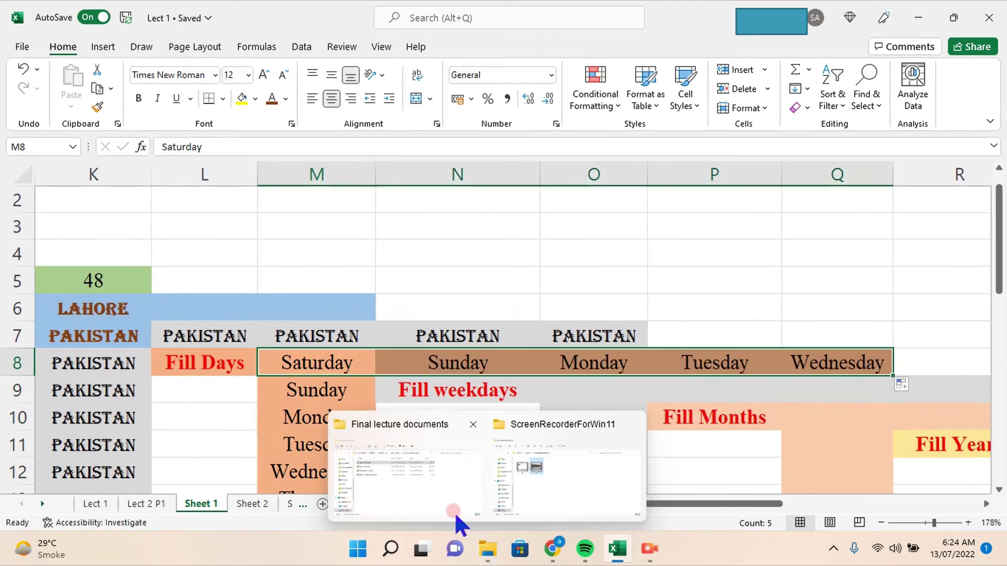
Enter Monday in O9 beside the Fill weekdays label
click(445, 394)
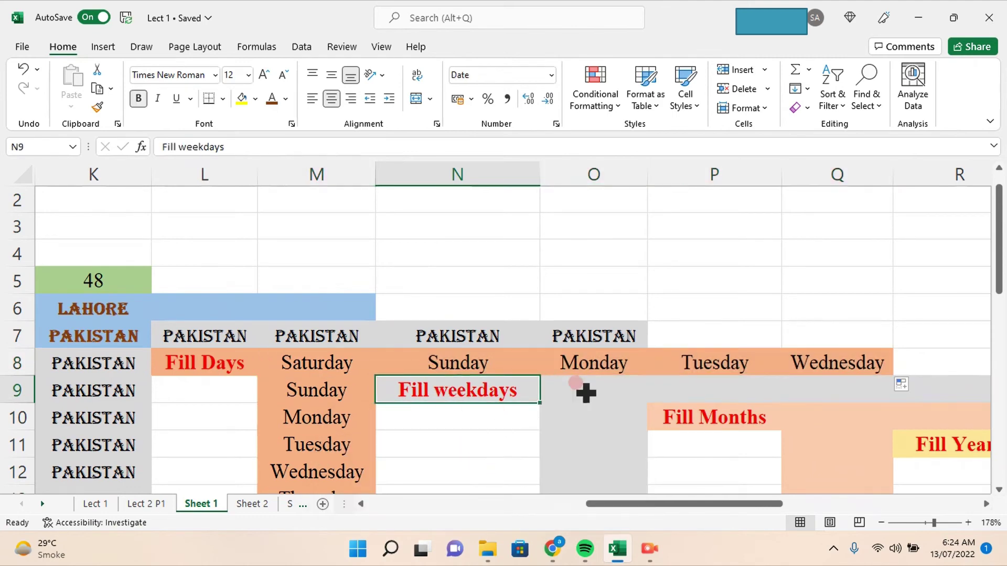
click(598, 388)
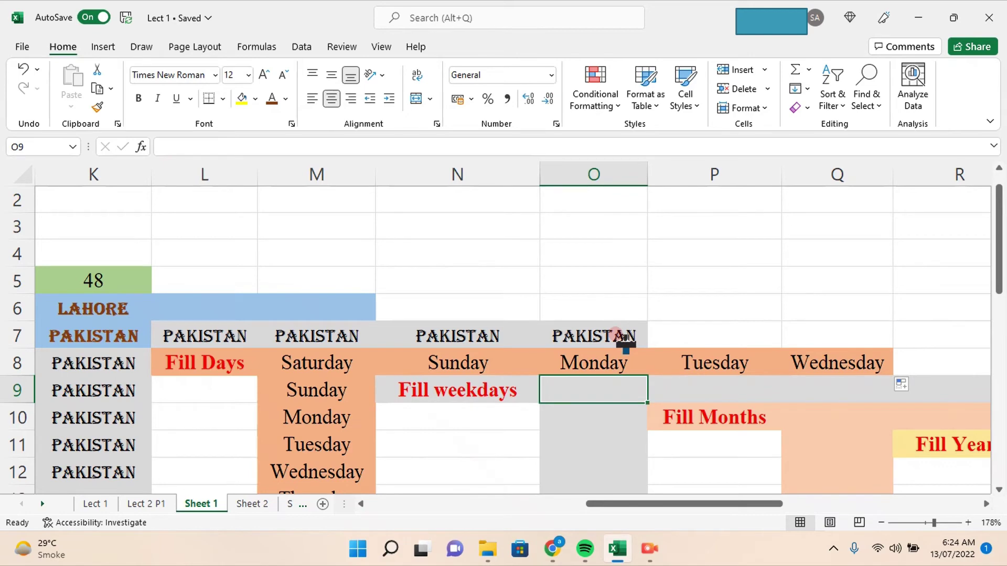
text(Monday)
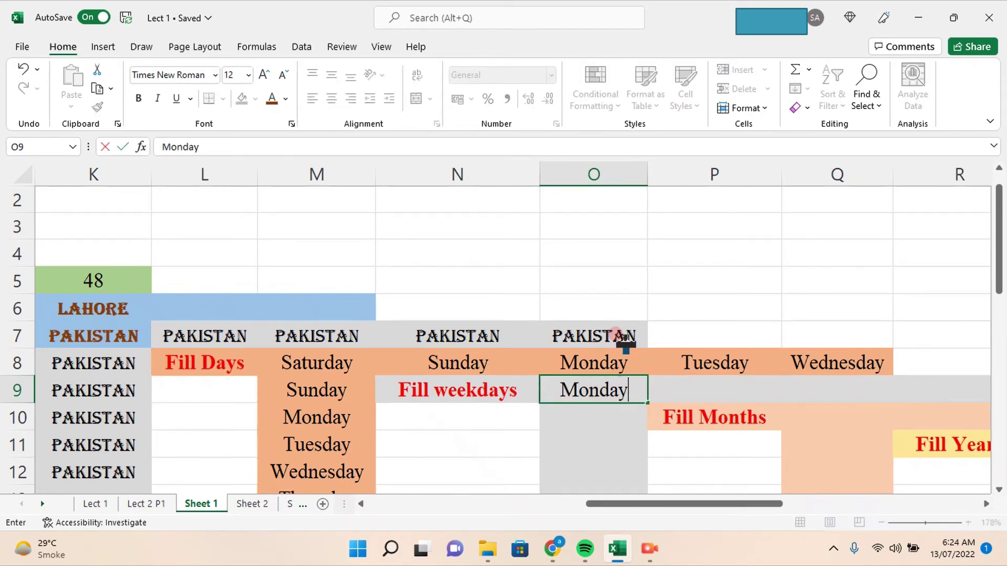
key(Return)
Fill the day series from O9 down to Friday in O20 and across to Friday in S9
click(627, 386)
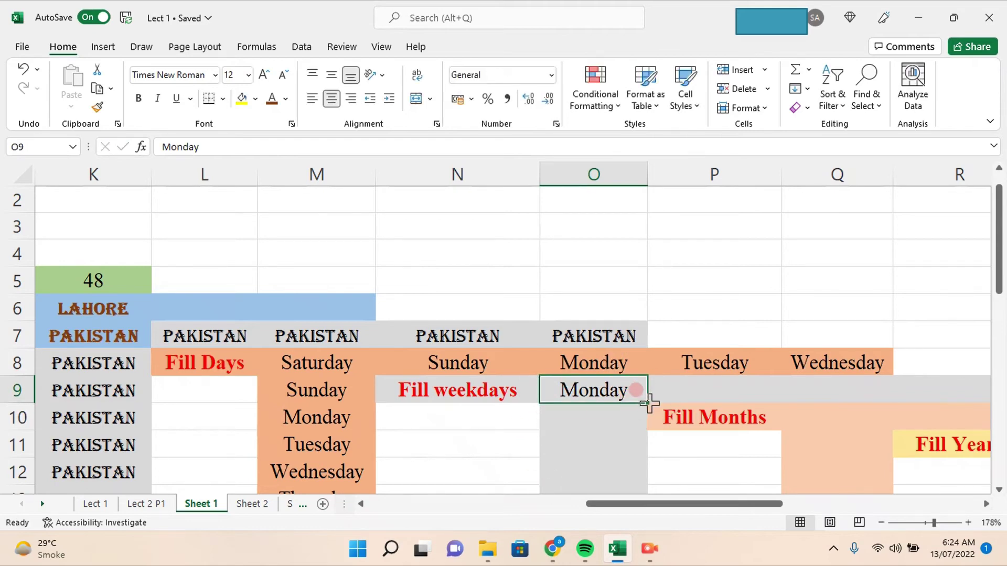
drag(649, 404, 650, 527)
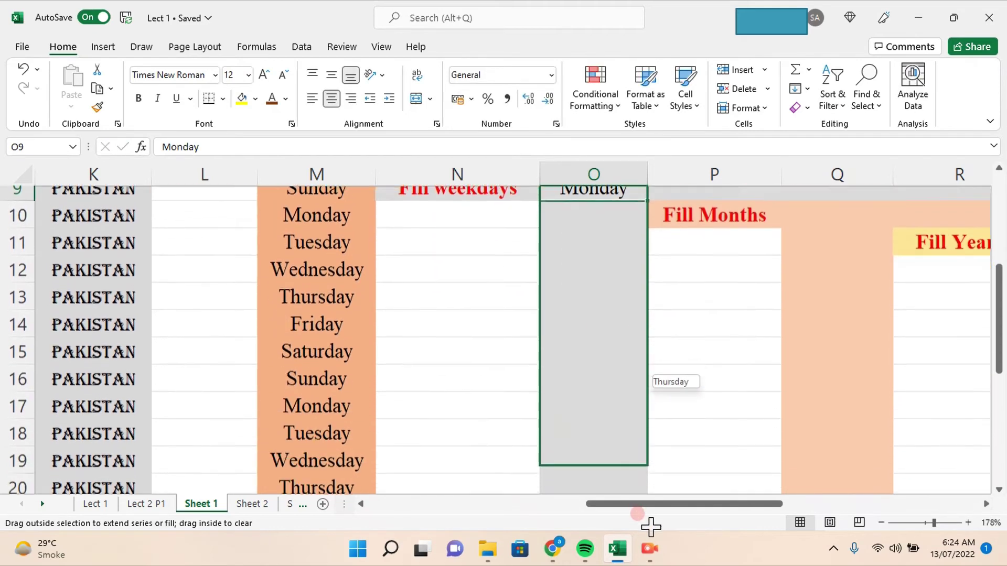
drag(650, 527, 644, 467)
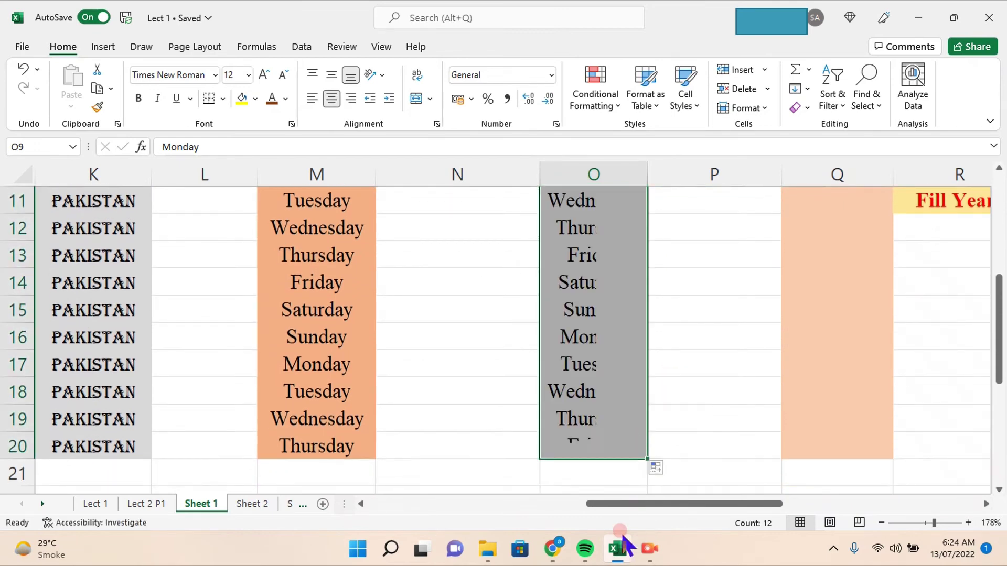
scroll(506, 371, up, 3)
scroll(608, 388, down, 3)
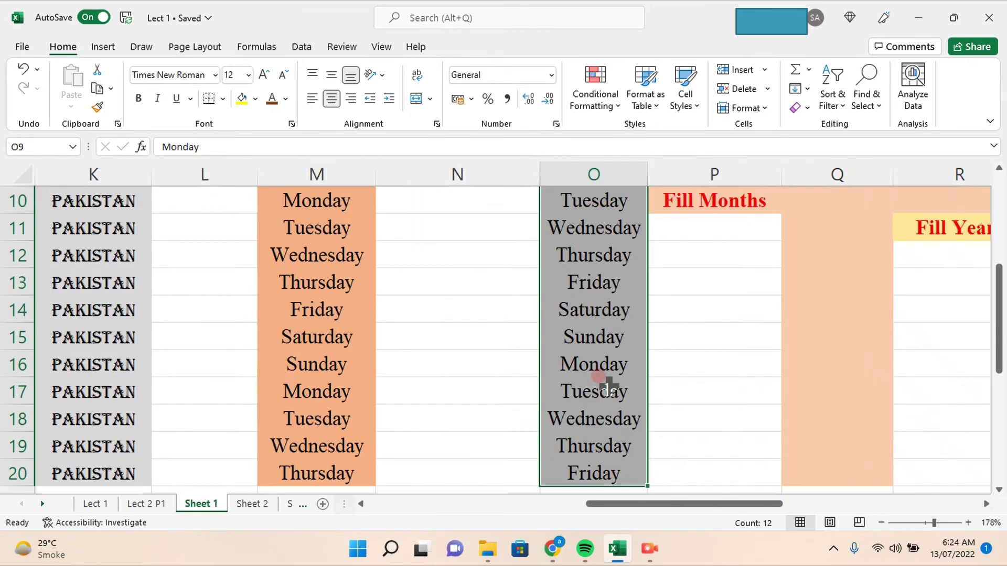
scroll(608, 388, up, 2)
click(589, 332)
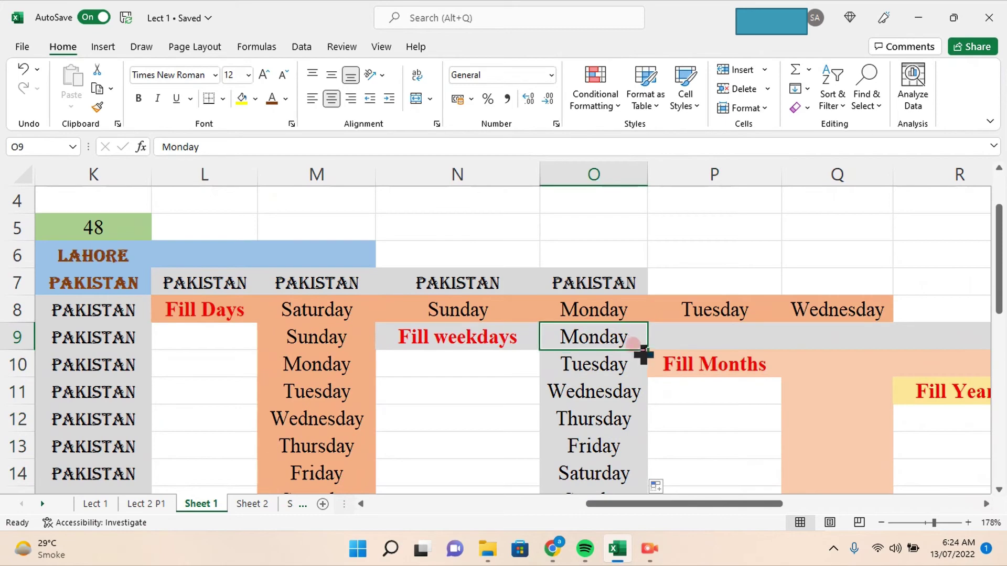
drag(647, 349, 899, 341)
Enter Jan in Q10 and fill month names down column Q to Nov in Q20
click(615, 364)
scroll(617, 439, down, 1)
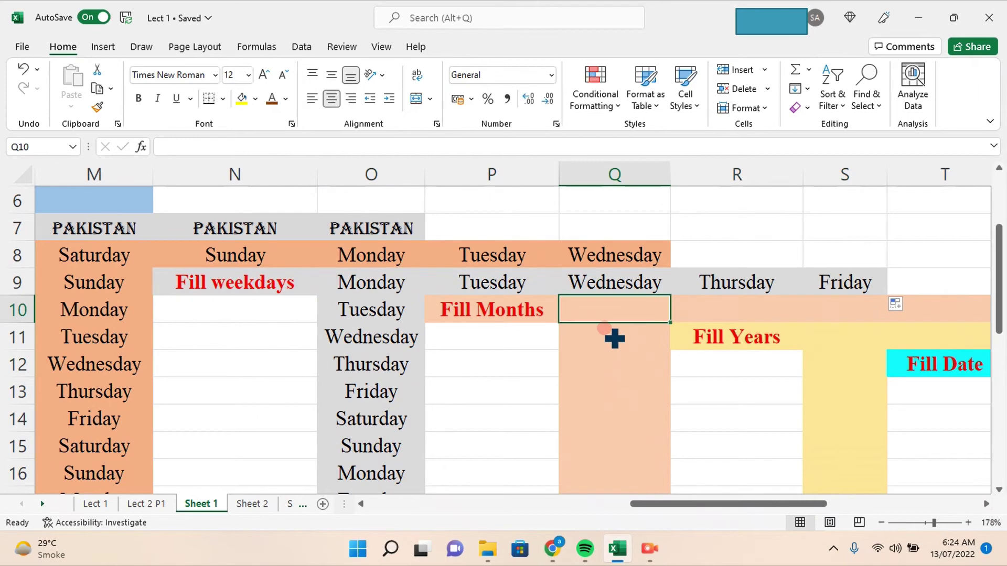
text(Jan)
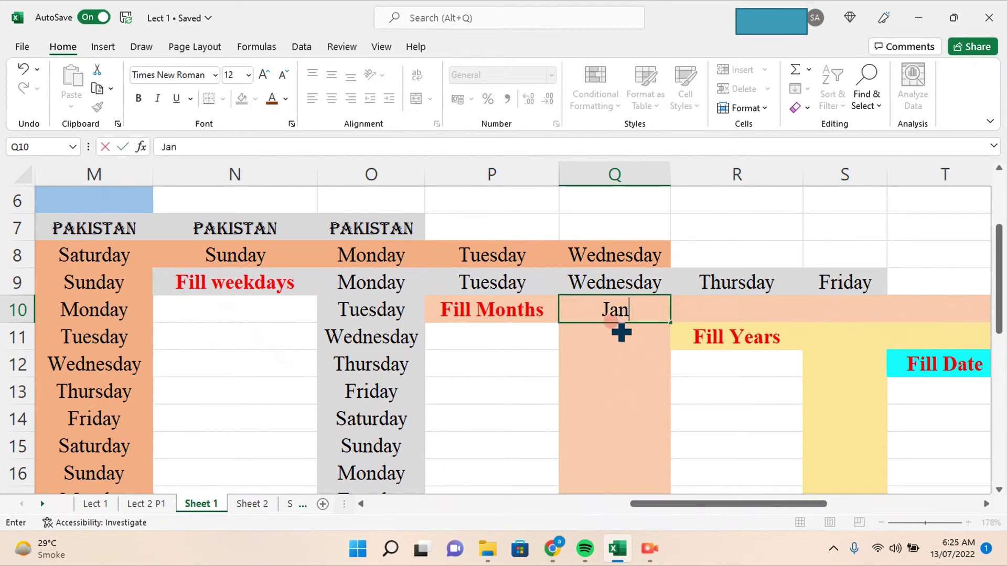
drag(671, 322, 677, 558)
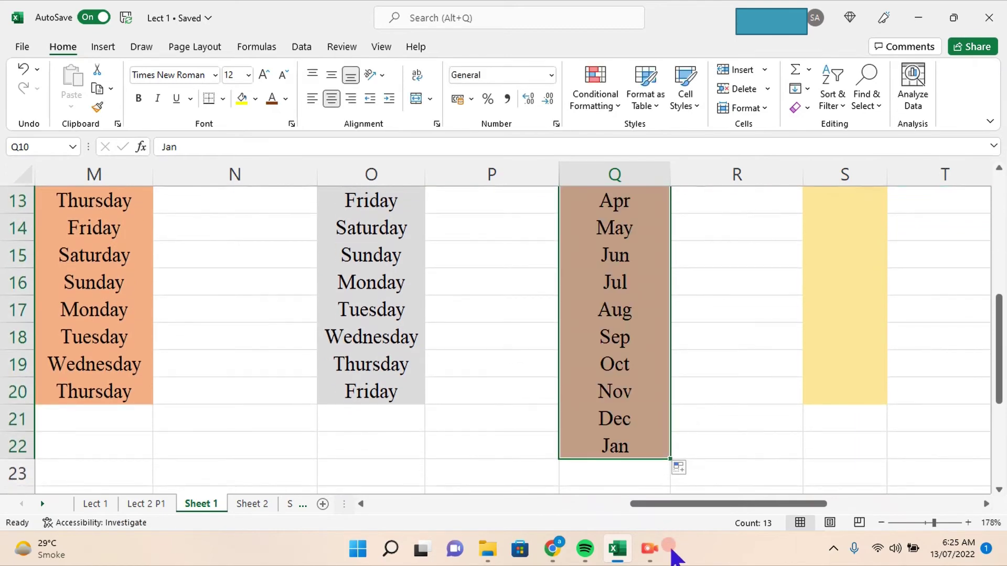
key(ctrl+z)
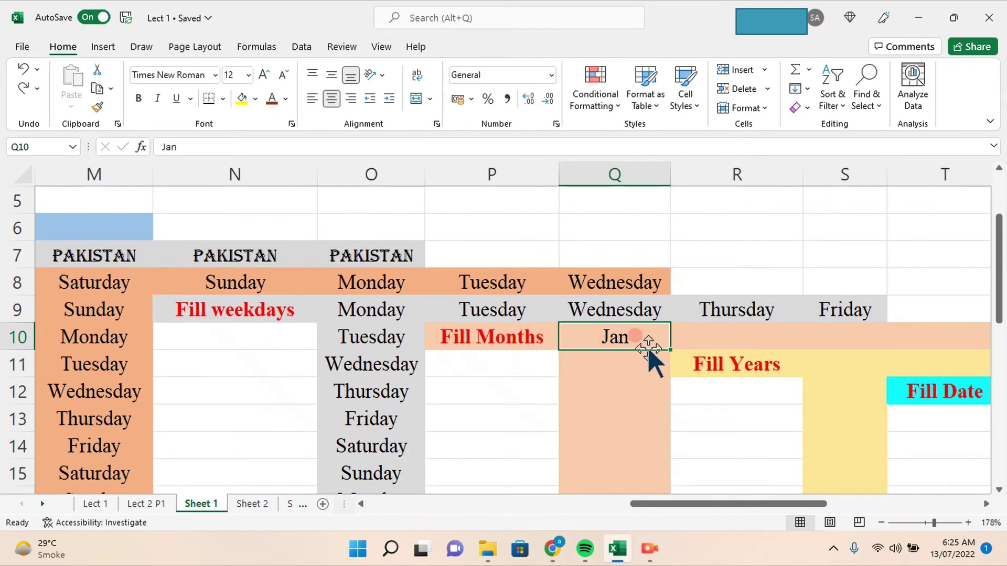
mouse_move(671, 351)
mouse_down()
mouse_move(676, 463)
mouse_move(675, 440)
mouse_up()
Extend the months from Q10 across row 10 to May in U10
scroll(734, 344, up, 2)
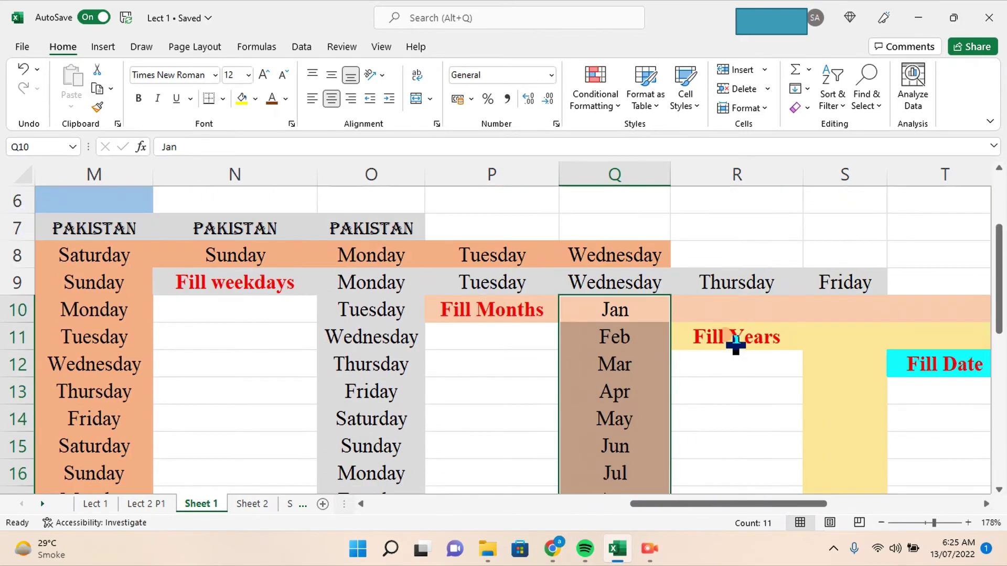
scroll(715, 451, up, 1)
click(655, 389)
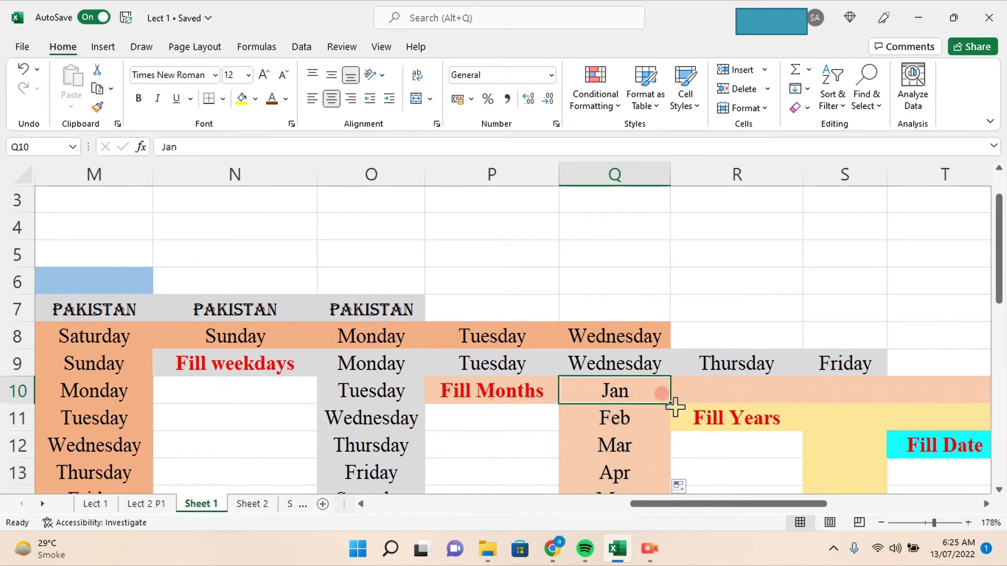
drag(672, 403, 338, 387)
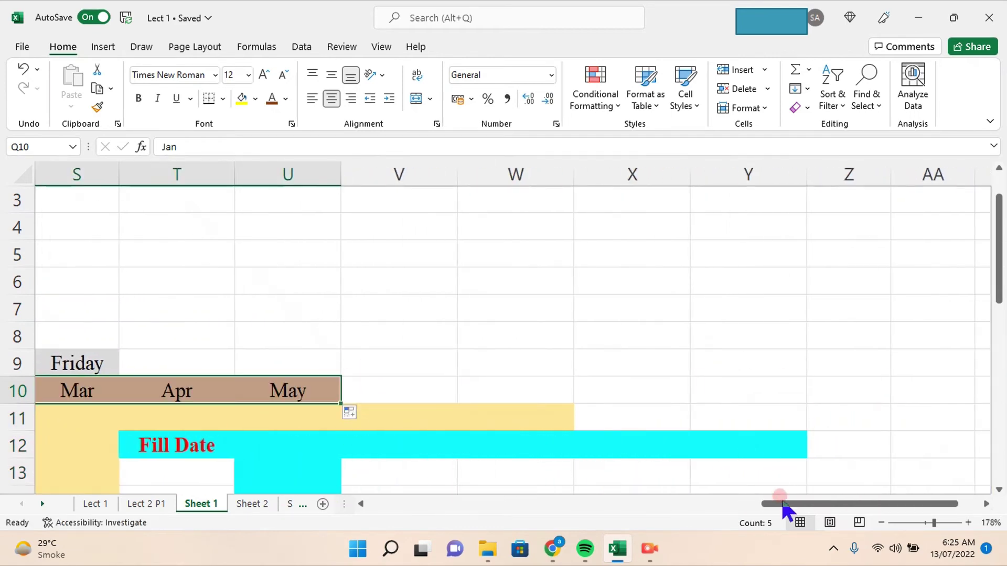
drag(784, 505, 651, 504)
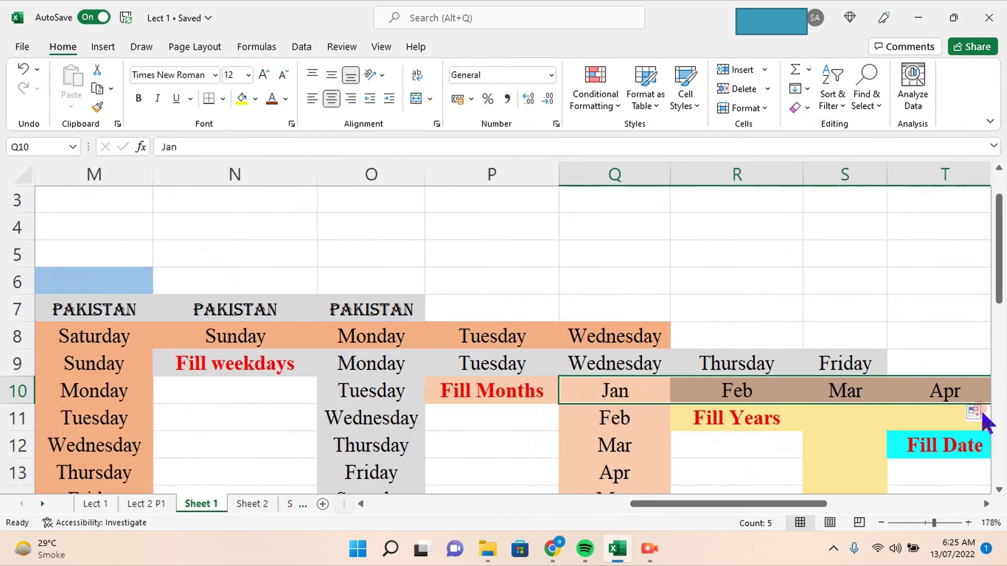
drag(999, 221, 999, 273)
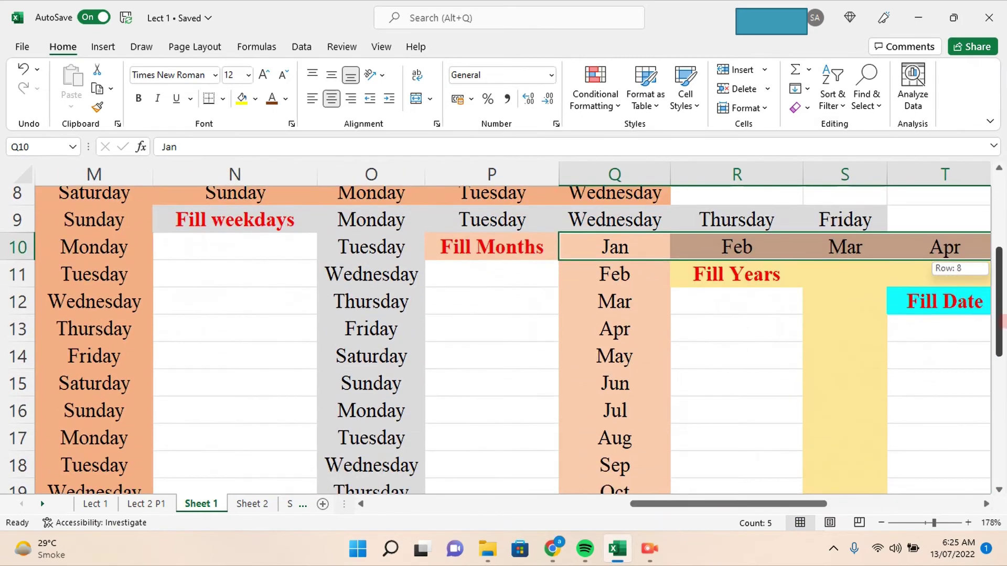
drag(724, 503, 782, 519)
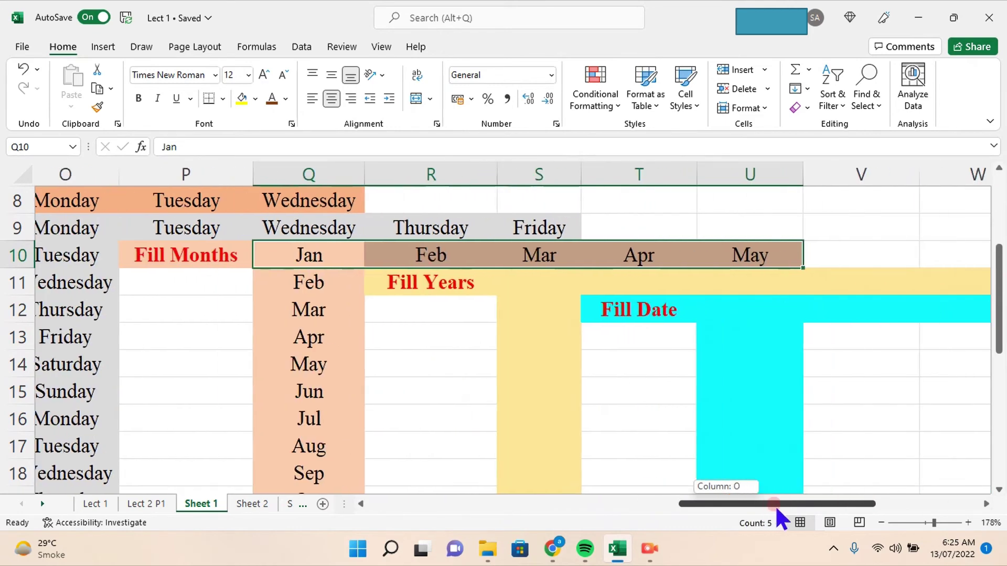
Enter 2007 in S11 and fill a year series down to 2016 in S20
click(543, 284)
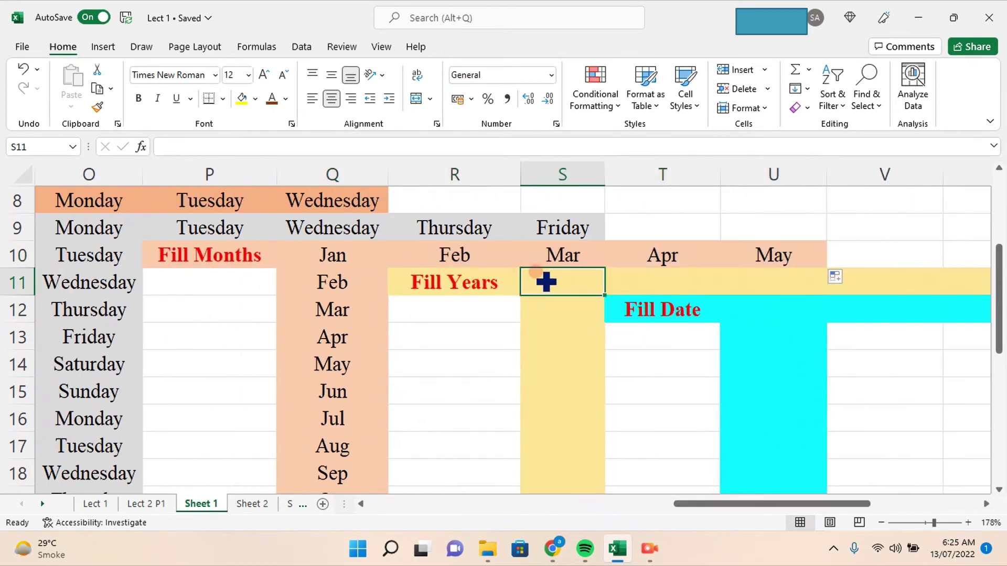
text(2007)
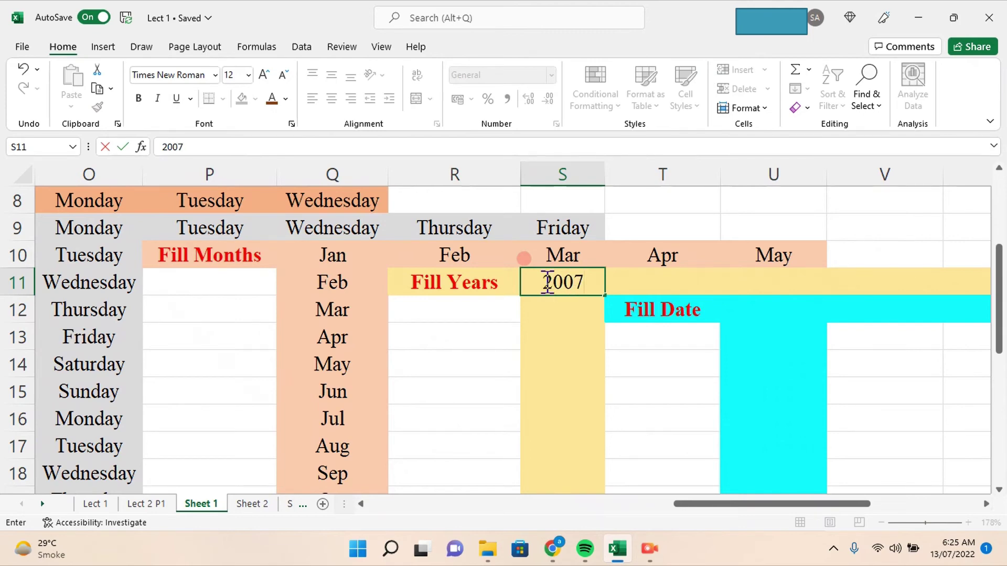
key(Return)
click(569, 277)
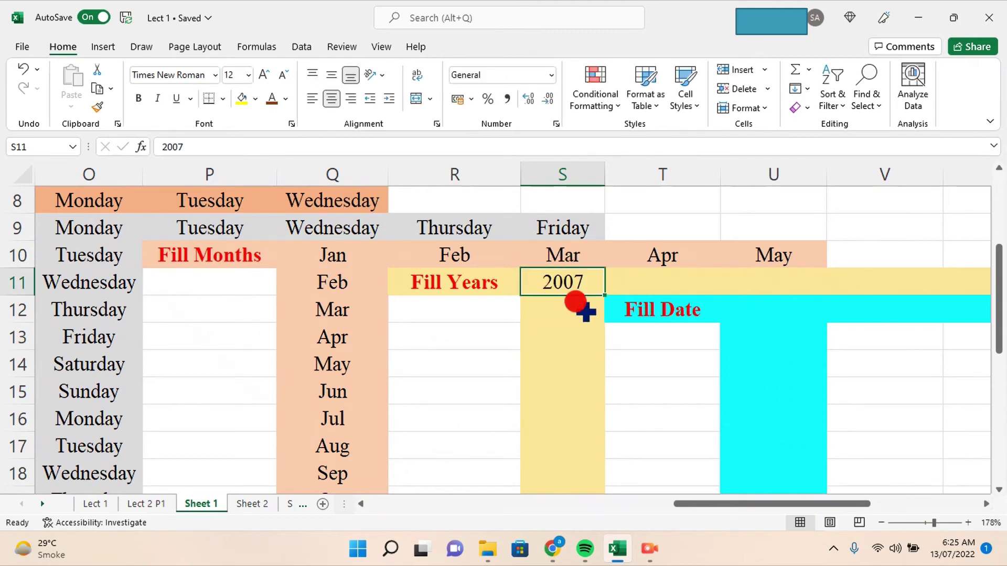
mouse_move(604, 294)
mouse_down()
mouse_move(602, 392)
mouse_move(602, 374)
mouse_up()
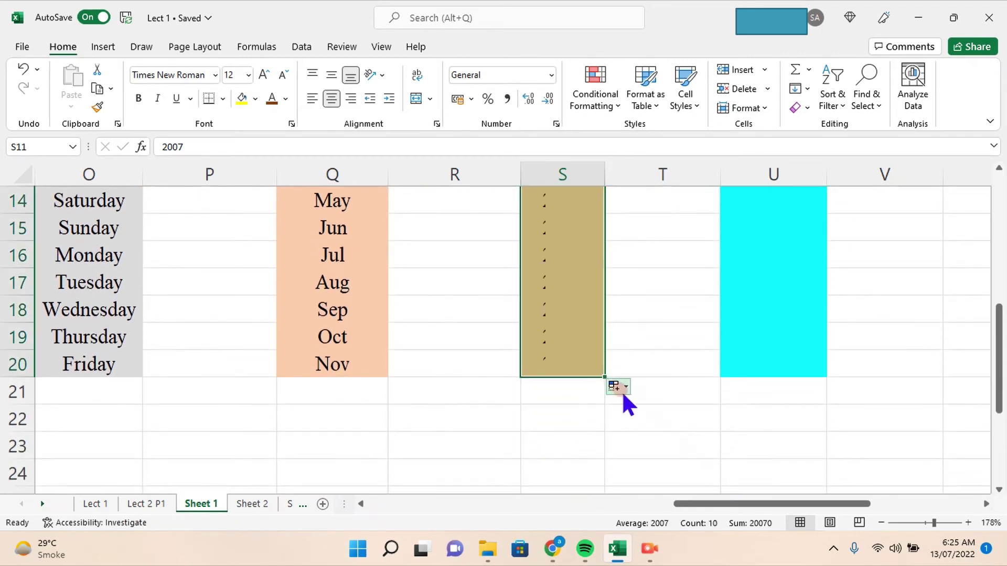
click(619, 386)
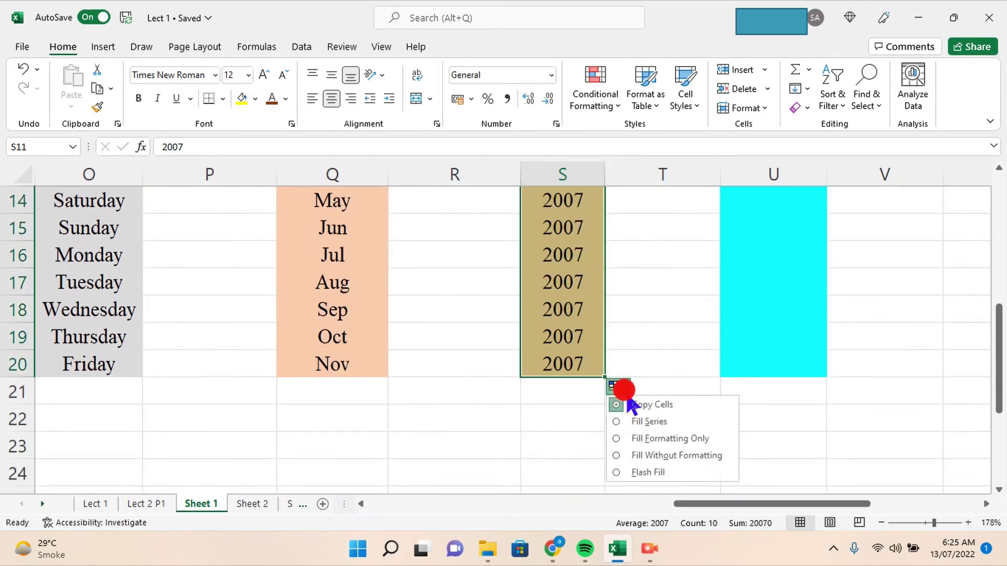
click(650, 423)
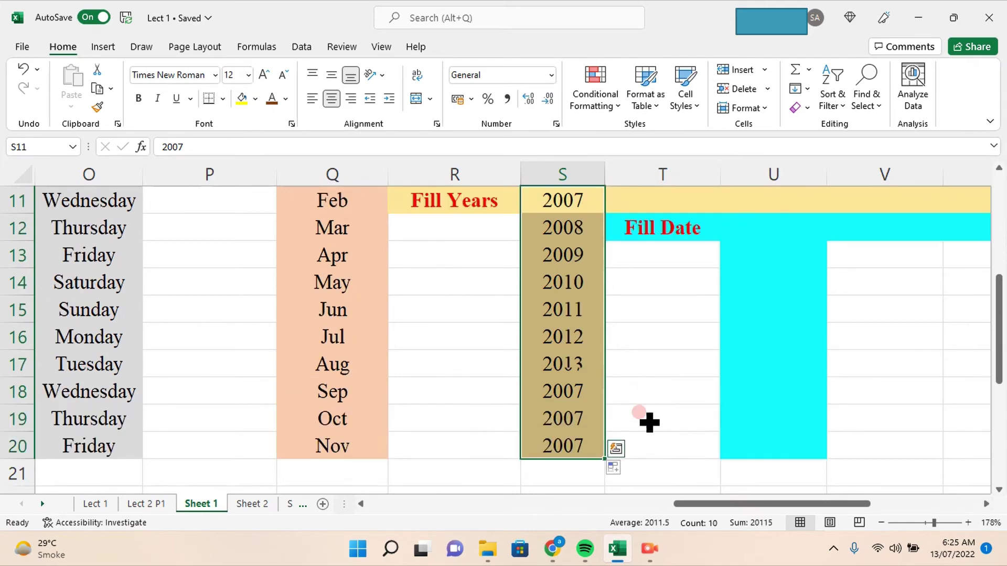
Fill a year series from S11 across row 11 to 2011 in W11
click(580, 194)
drag(605, 213, 730, 210)
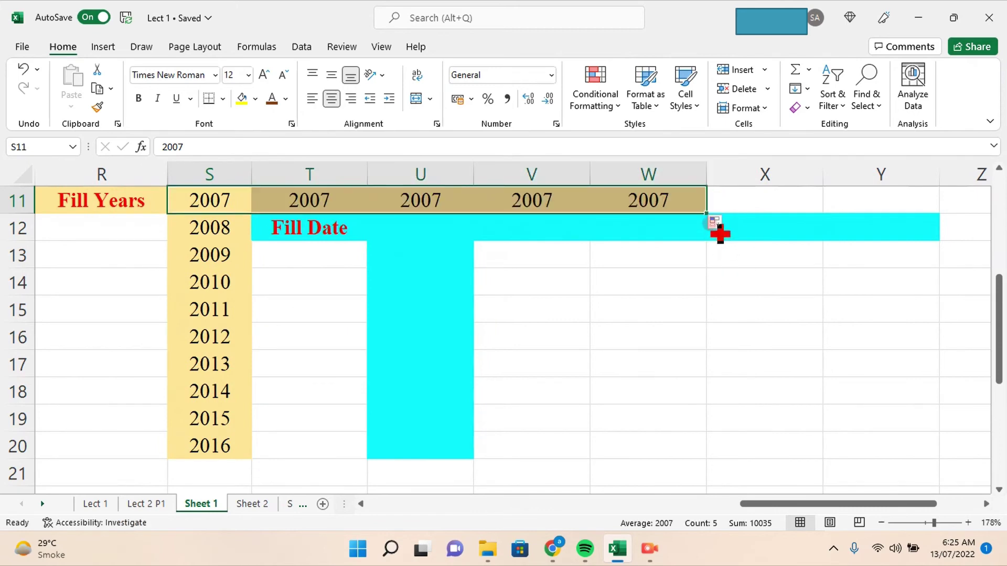
click(729, 224)
click(762, 259)
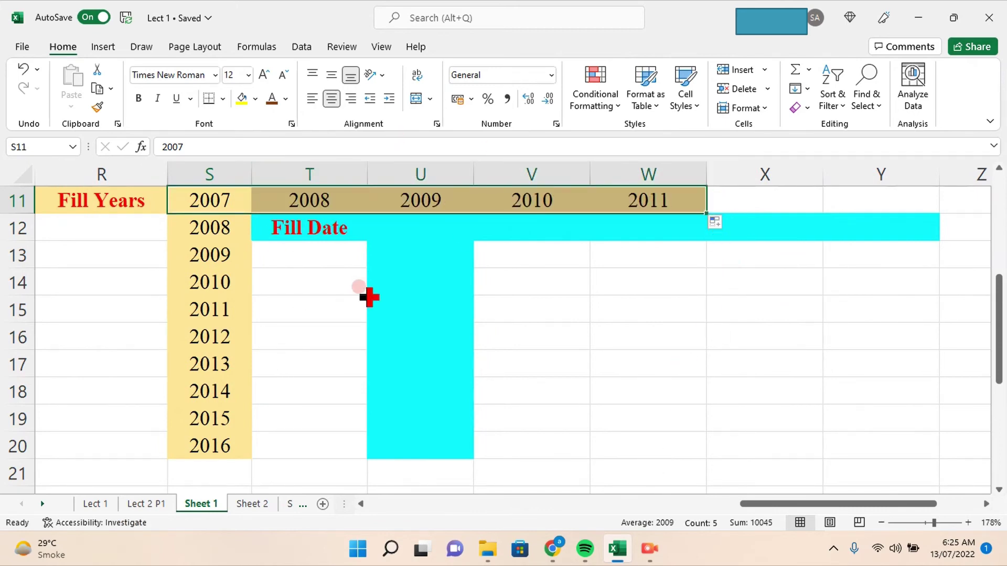
click(393, 231)
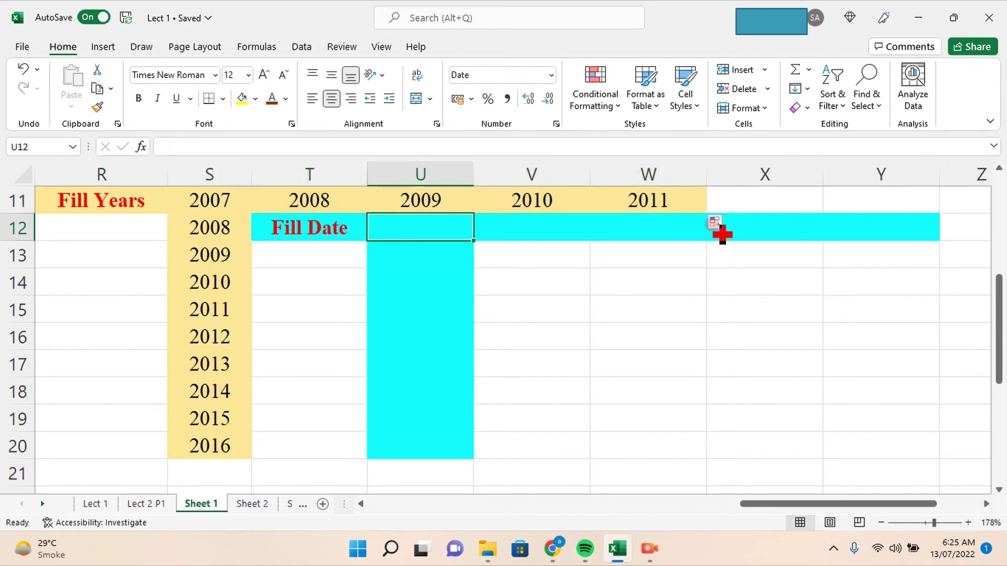
Enter the date 02/04/2022 in U12
click(385, 227)
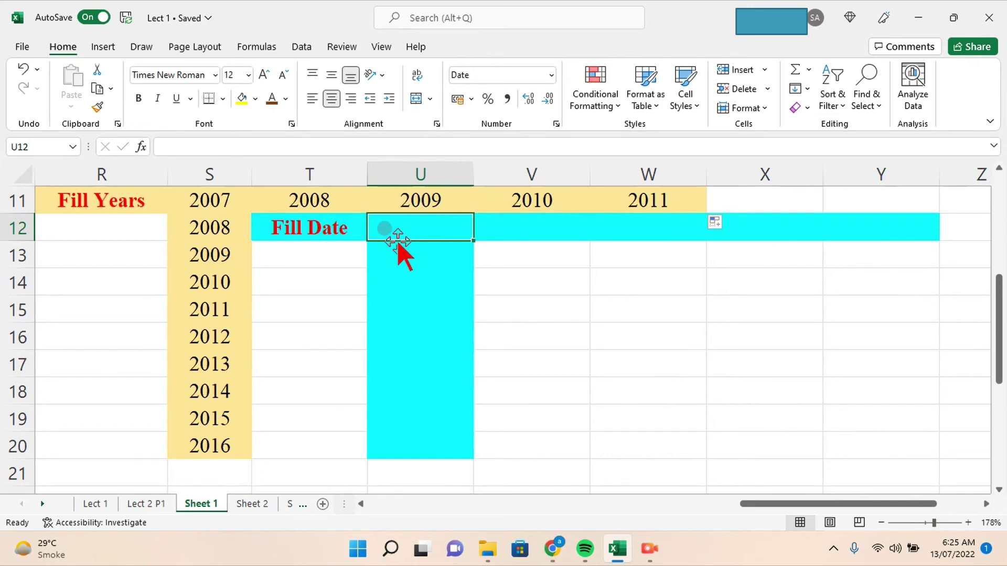
double_click(391, 231)
text(2/4/)
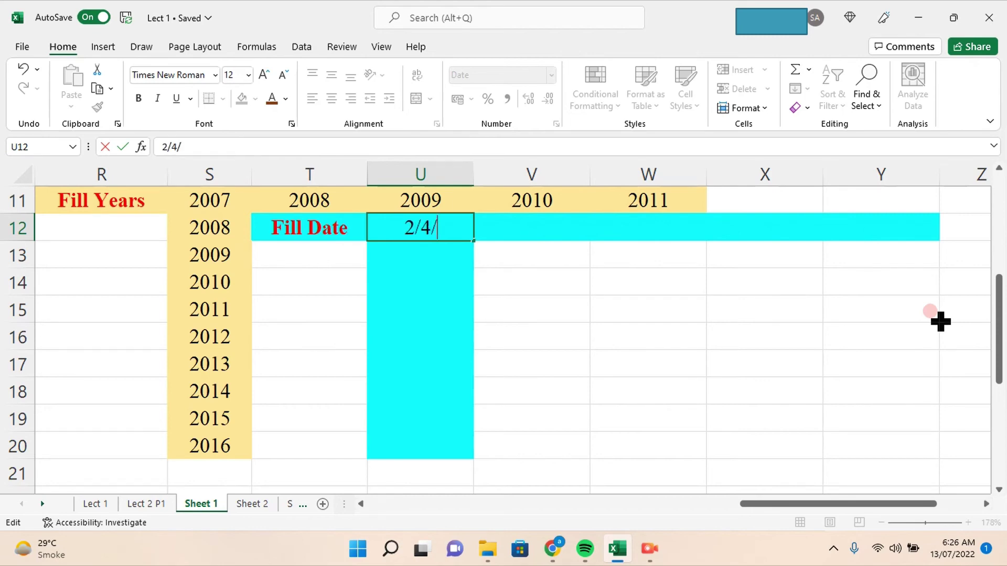
text(2022)
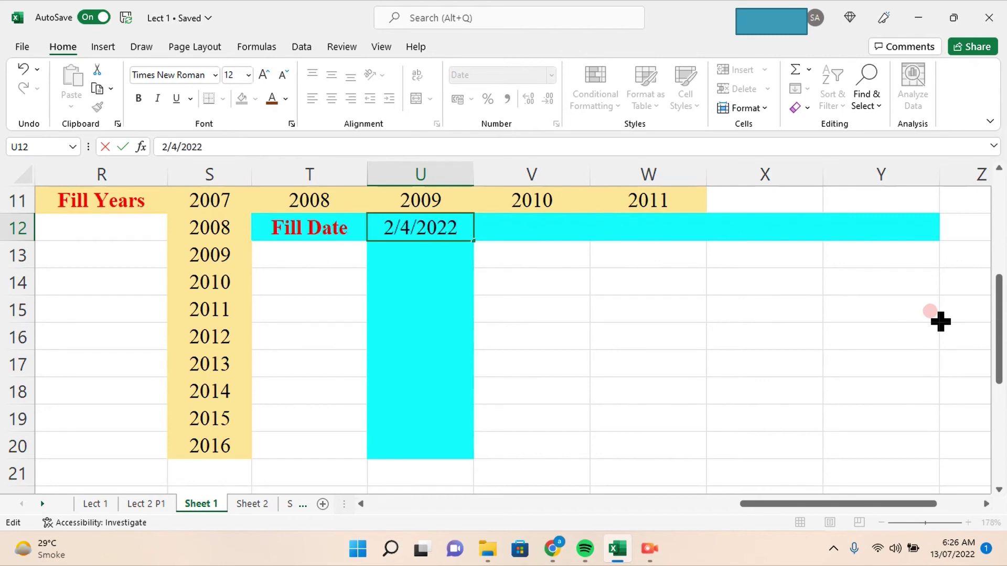
click(432, 304)
Fill daily dates from U12 down to 10/04/2022 in U20 and across to Y12
click(420, 231)
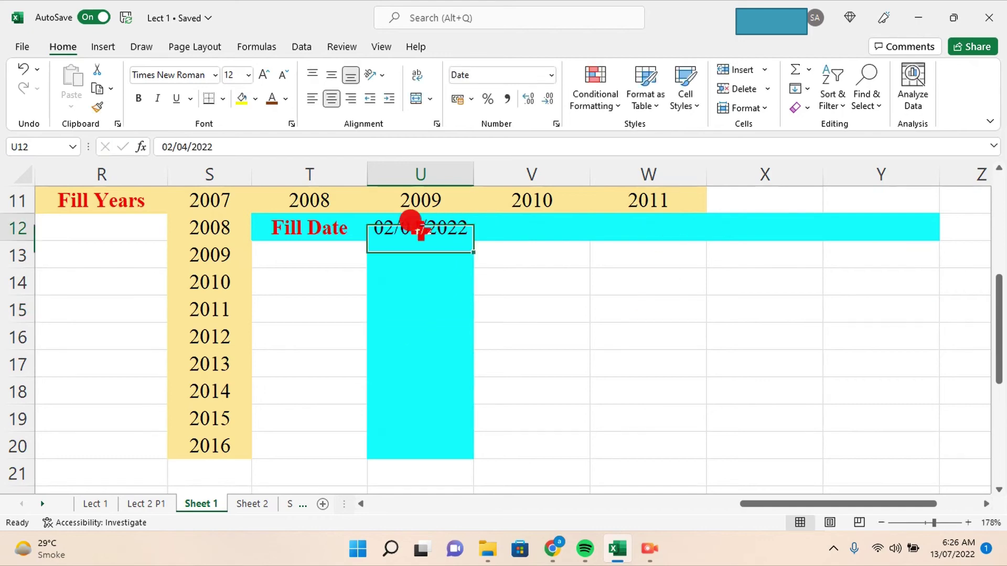
drag(472, 241, 475, 452)
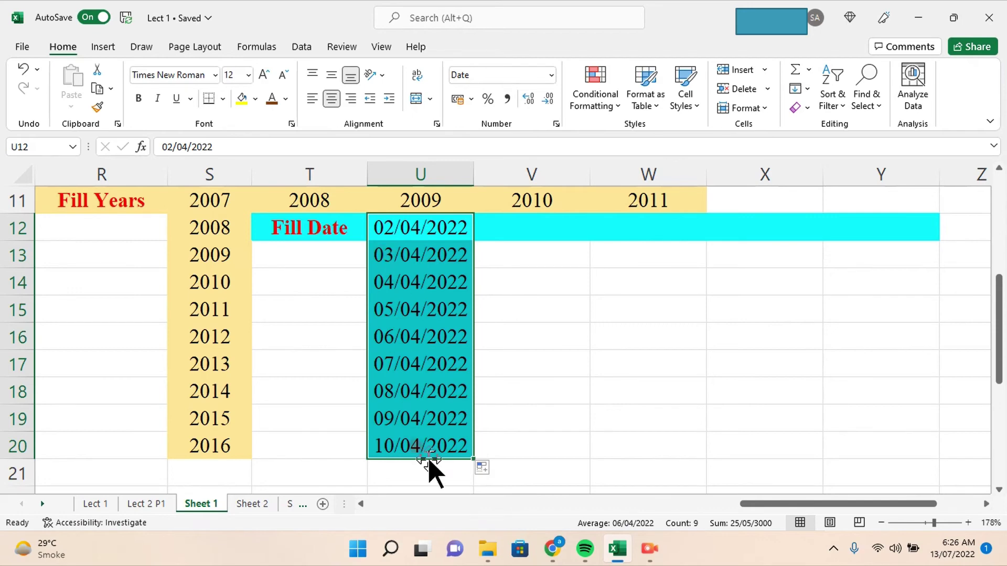
click(421, 216)
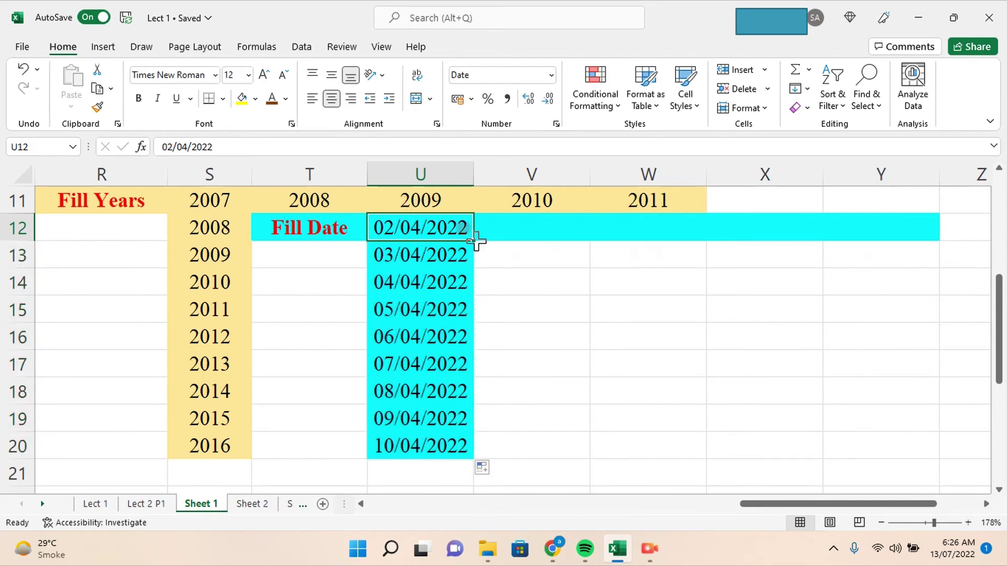
drag(473, 241, 918, 234)
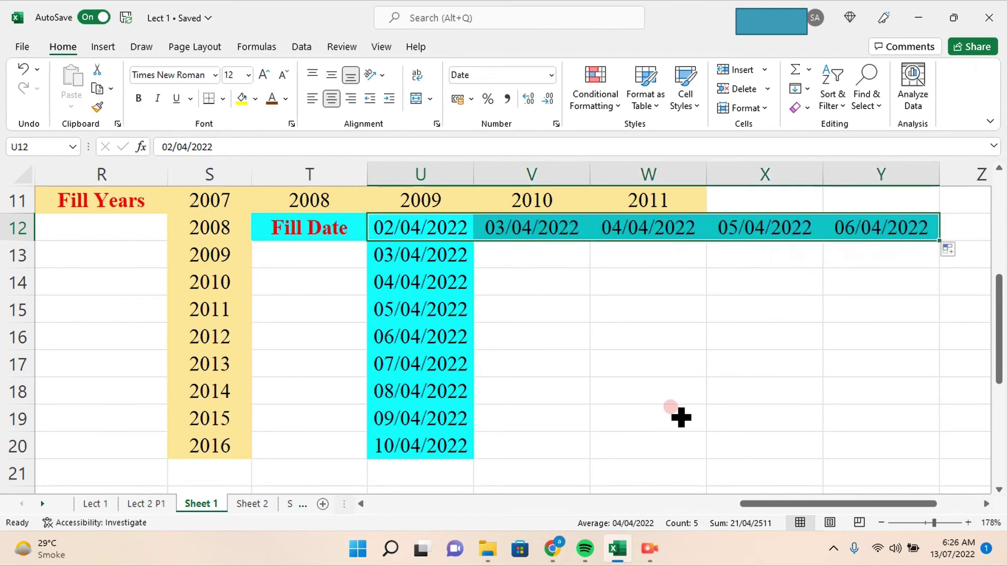
mouse_move(750, 505)
mouse_down()
mouse_move(723, 504)
mouse_move(776, 508)
mouse_up()
drag(999, 370, 999, 320)
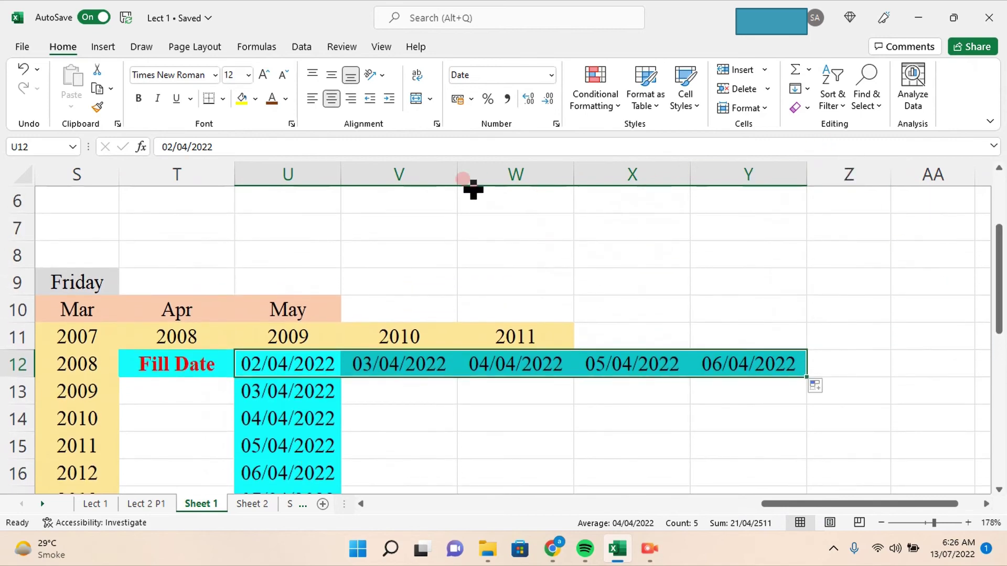
mouse_move(469, 178)
mouse_down()
mouse_move(787, 174)
mouse_move(669, 175)
mouse_up()
Widen columns W to Y so 04/04/2022, 05/04/2022 and 06/04/2022 display in full
click(776, 173)
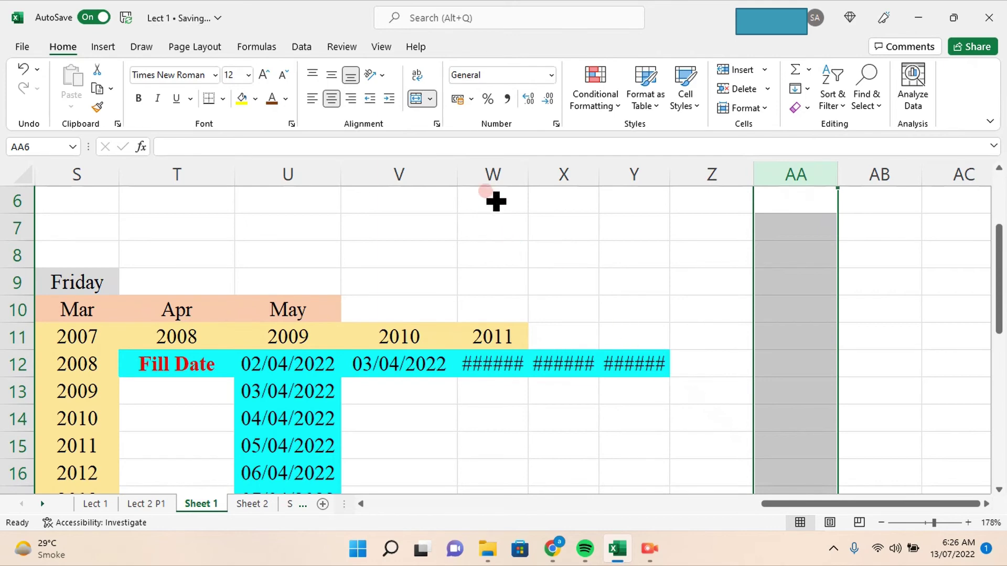
drag(491, 176, 628, 184)
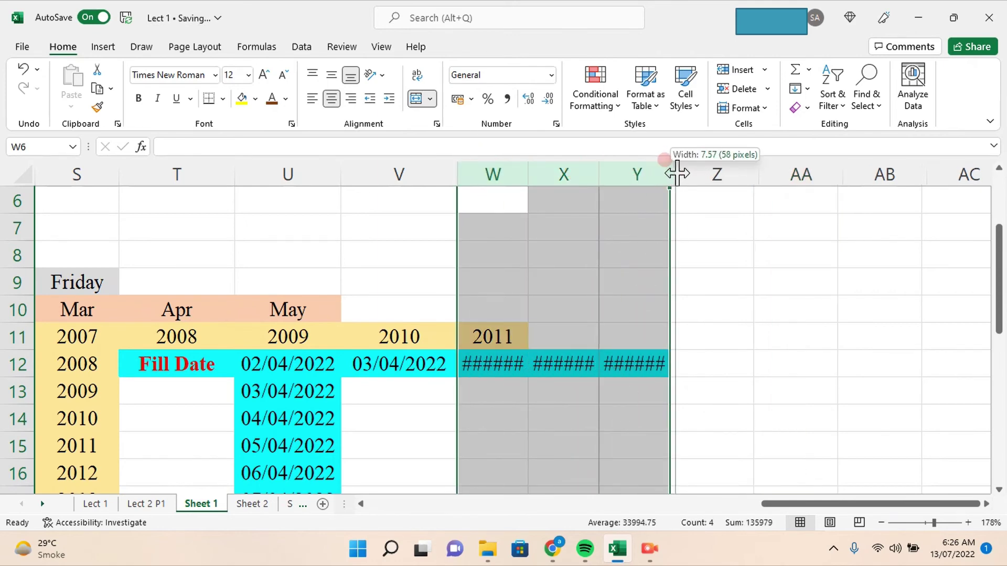
drag(670, 173, 759, 169)
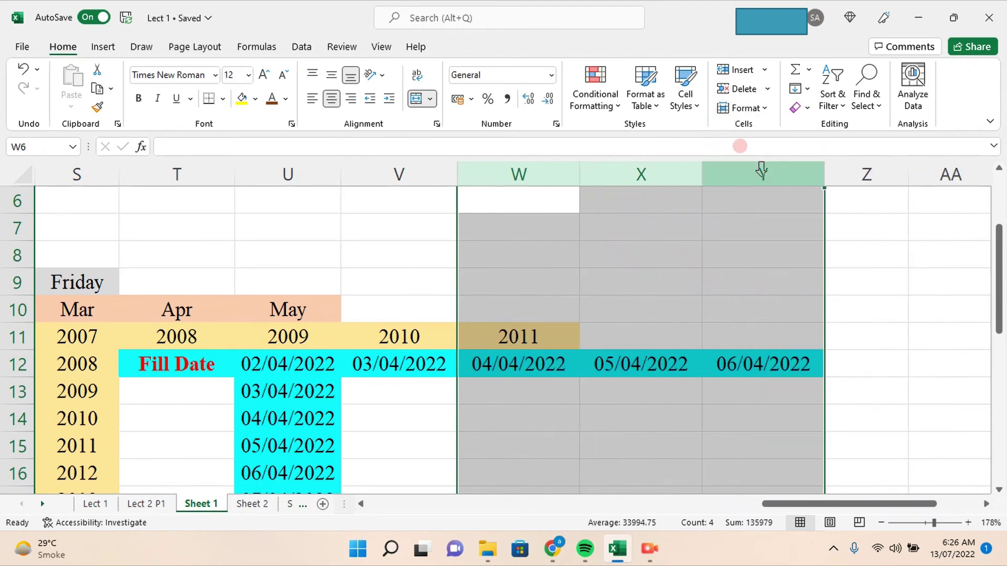
click(885, 328)
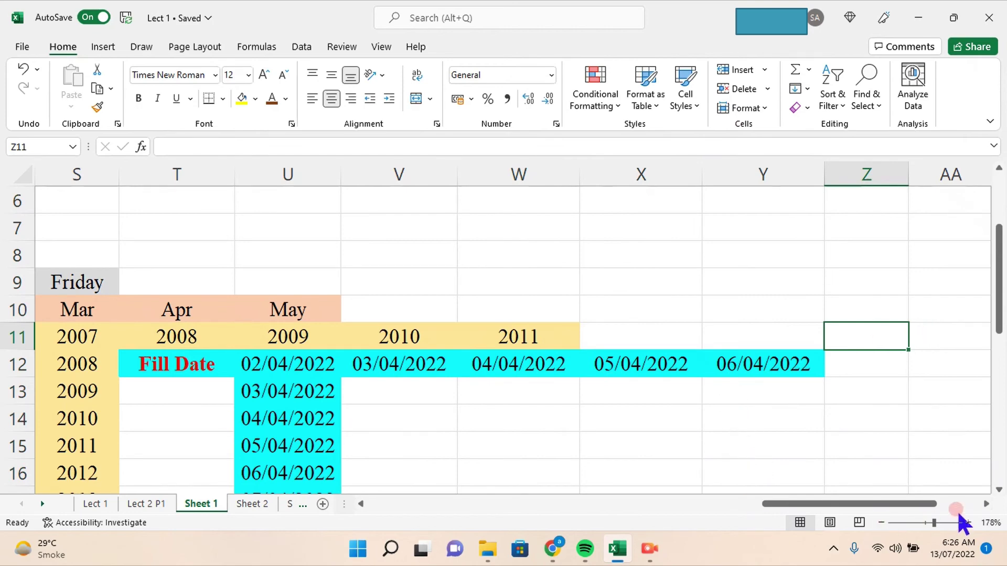
Zoom out to 91% and scroll to the sheet's top-left to view every band
drag(932, 523, 926, 523)
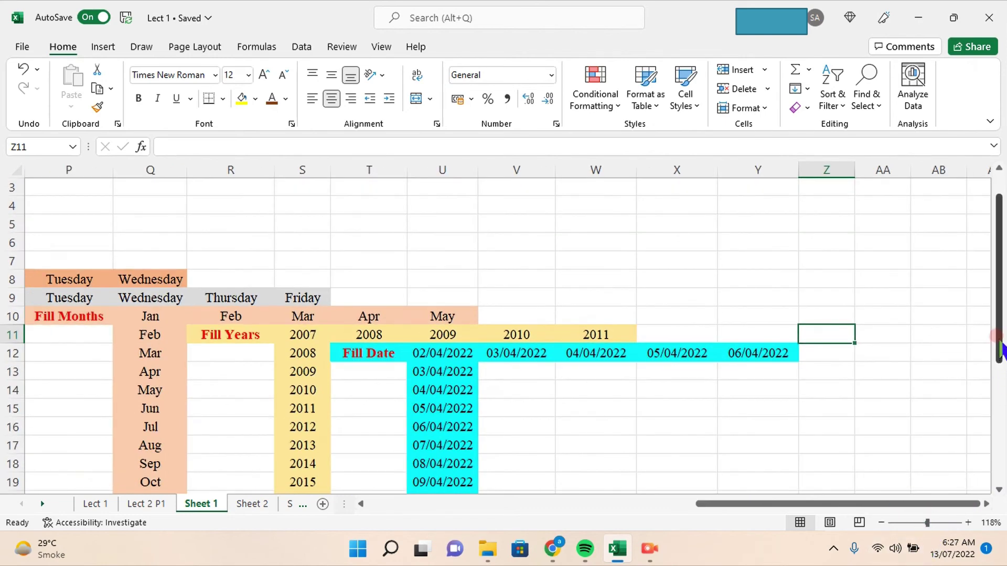
drag(996, 369, 996, 349)
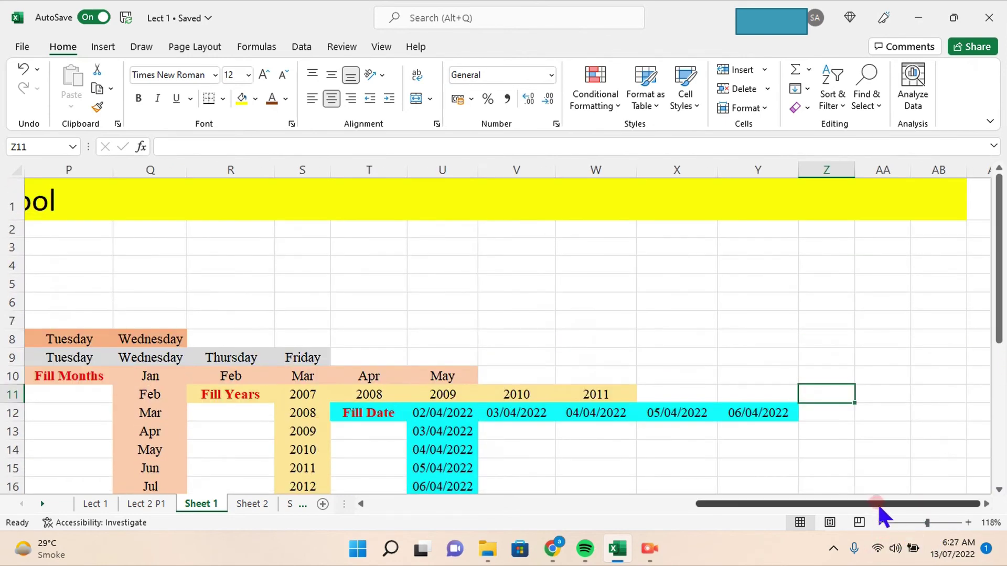
drag(877, 503, 685, 555)
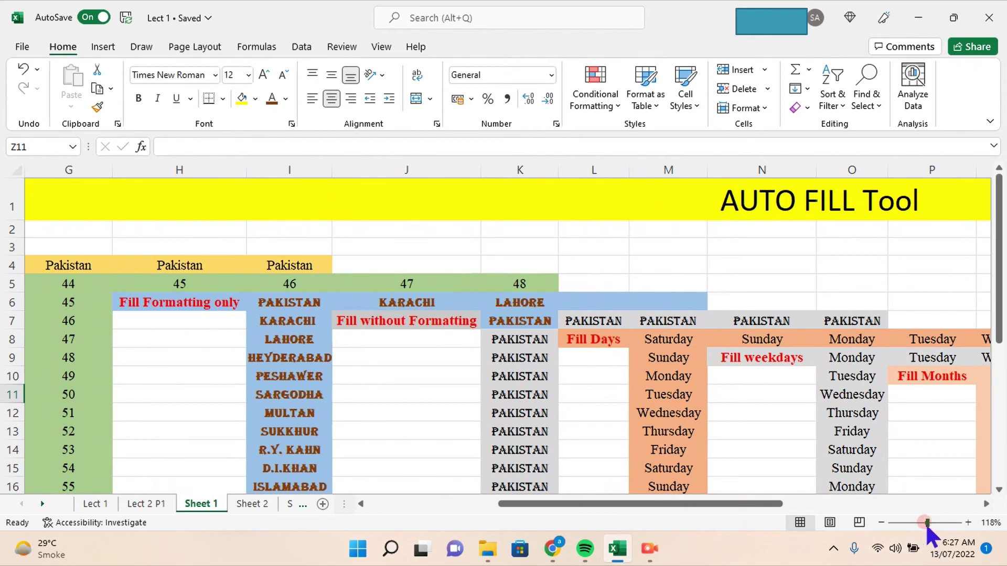
drag(924, 523, 921, 523)
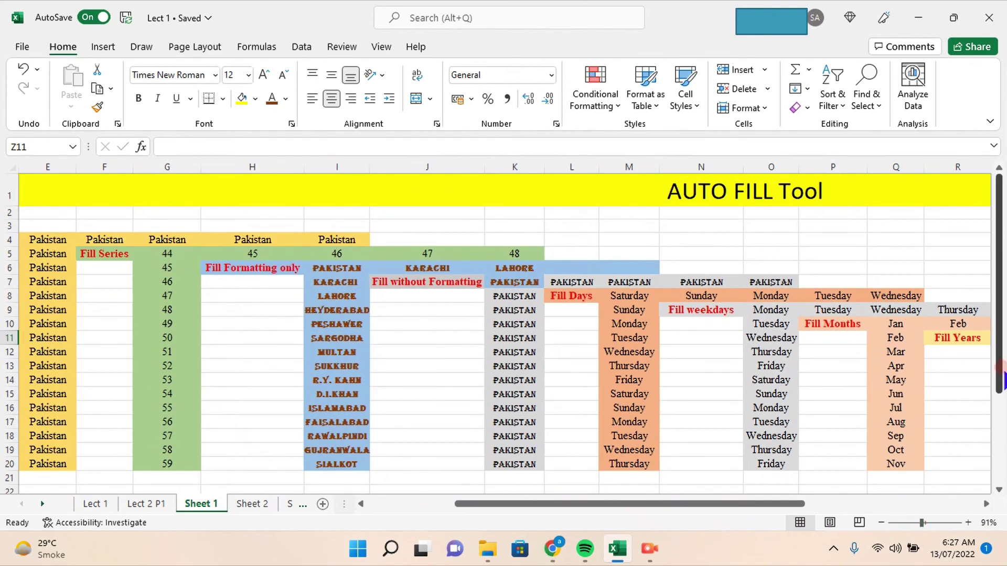
drag(999, 367, 999, 362)
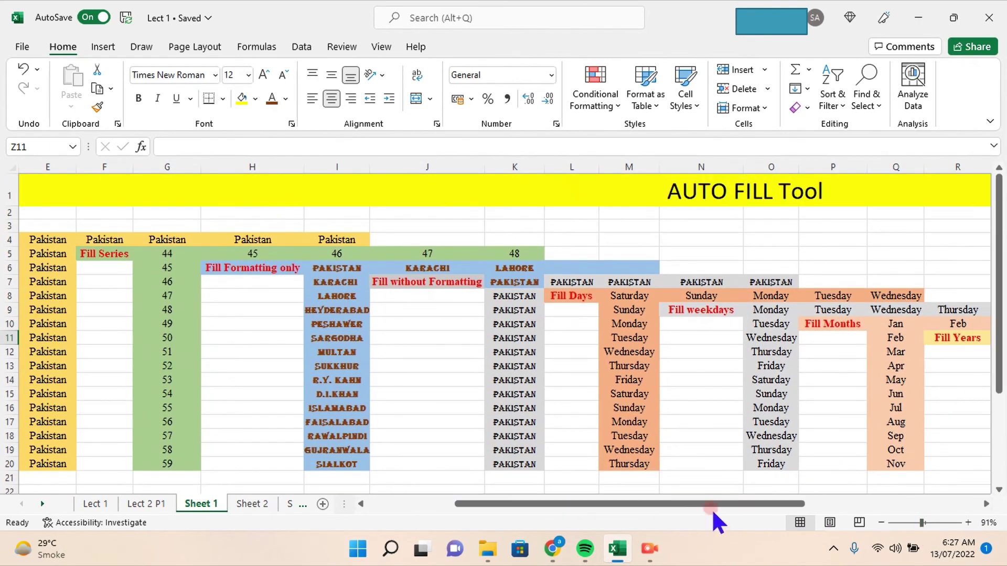
drag(699, 506, 609, 506)
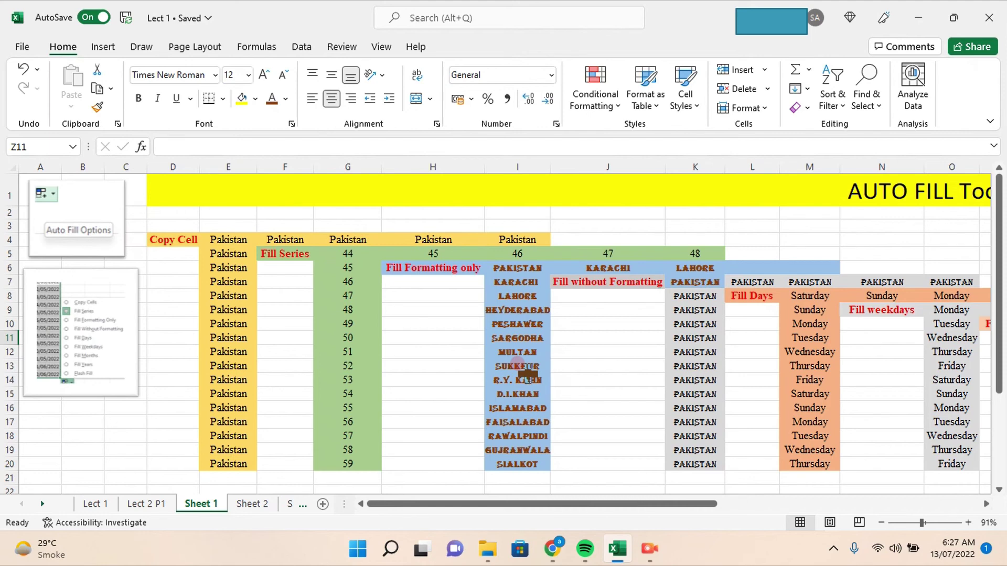
click(409, 268)
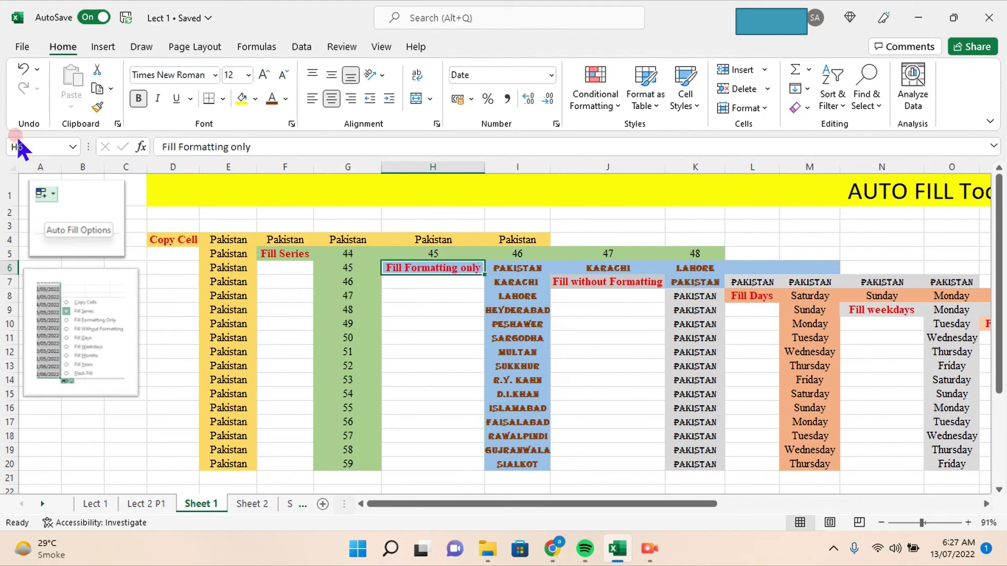
Uncheck 'Enable fill handle and cell drag-and-drop' in Excel's Advanced options and confirm
click(21, 46)
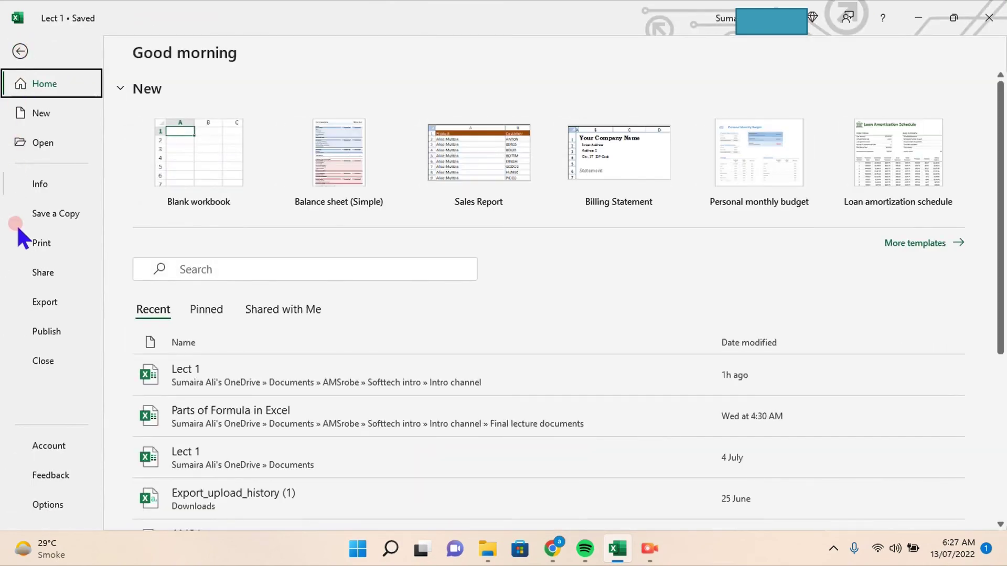
click(45, 505)
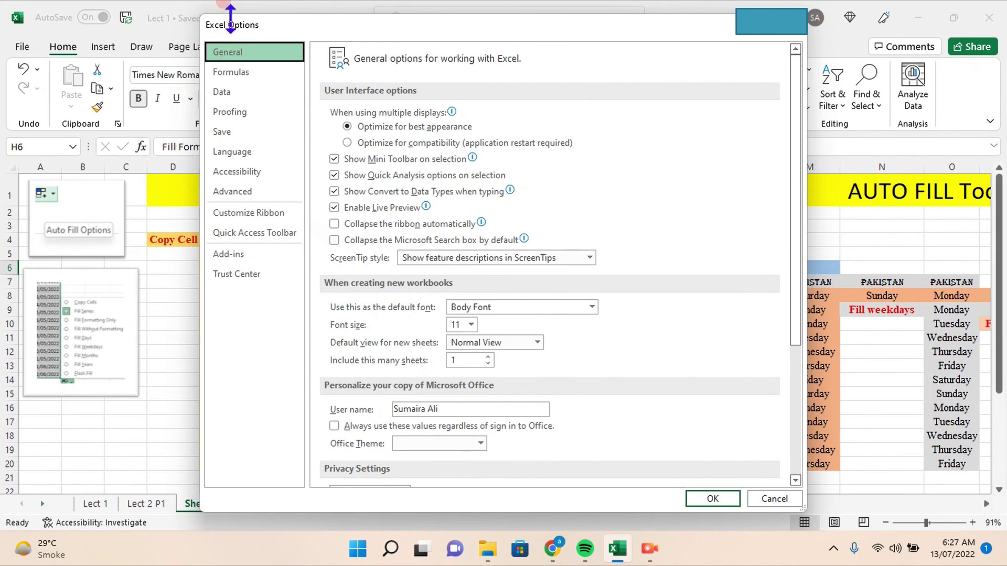
click(170, 273)
click(232, 191)
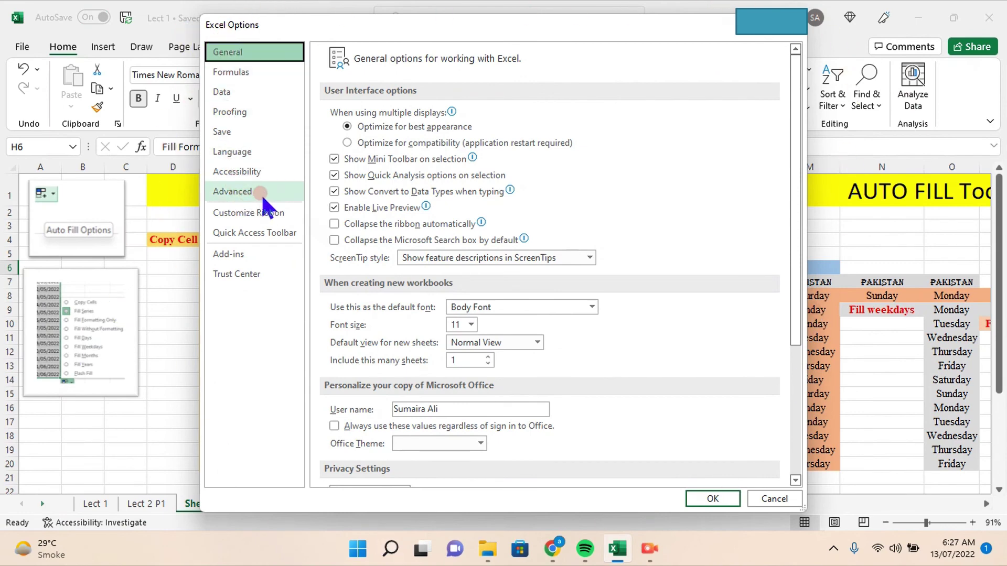
click(261, 193)
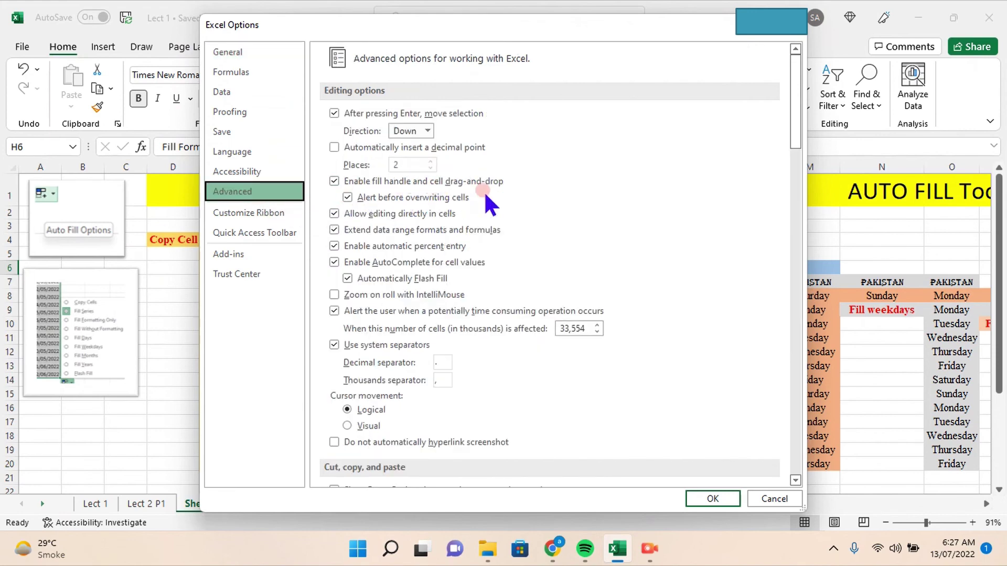
click(334, 181)
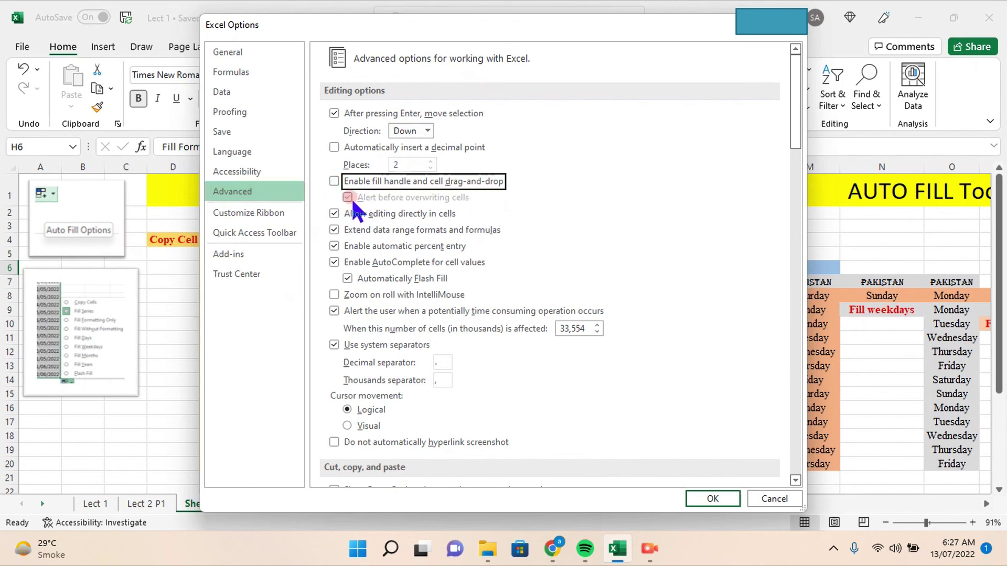
click(713, 498)
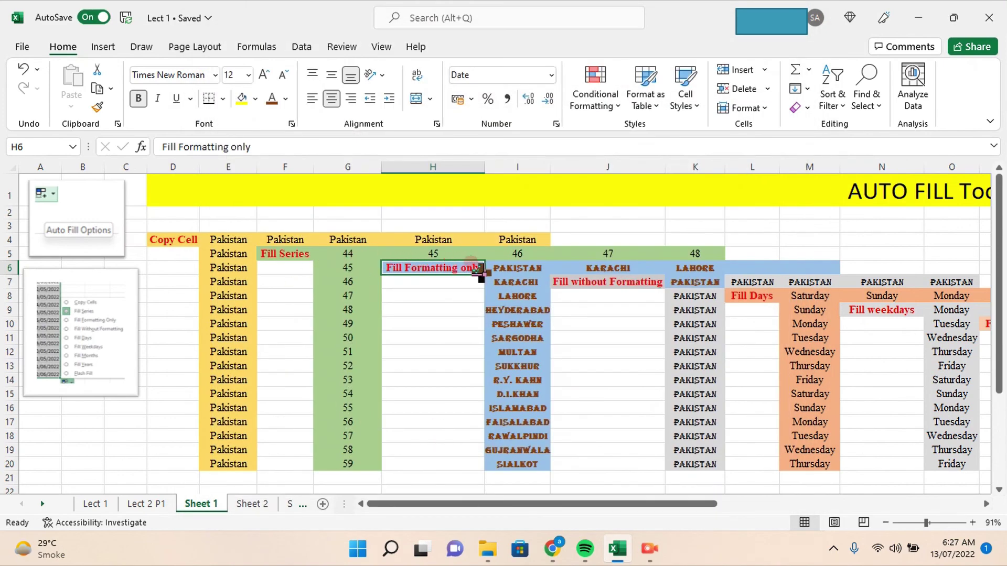
Check that I6 and K7 show no fill handle, then re-enable 'Enable fill handle and cell drag-and-drop'
click(501, 266)
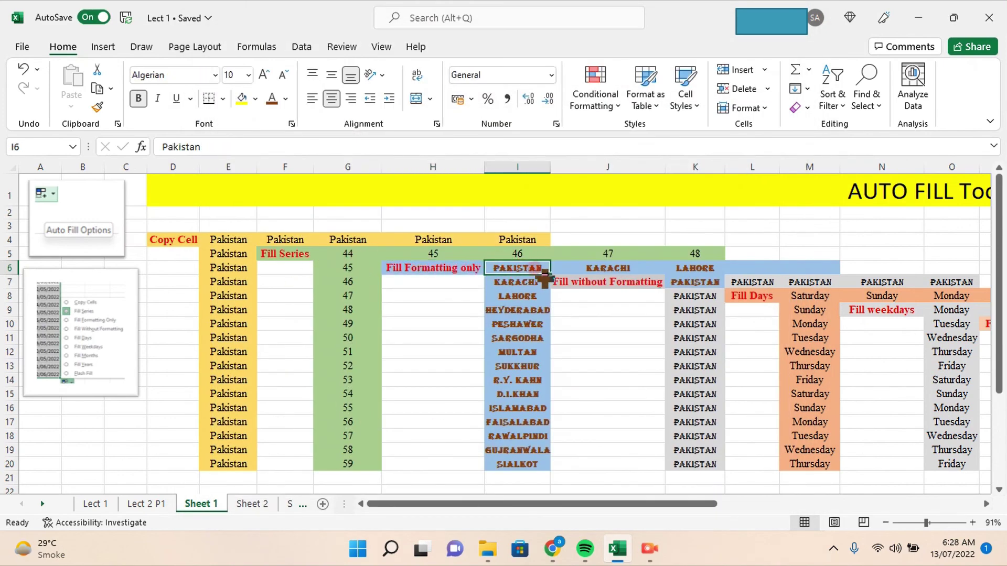
click(700, 282)
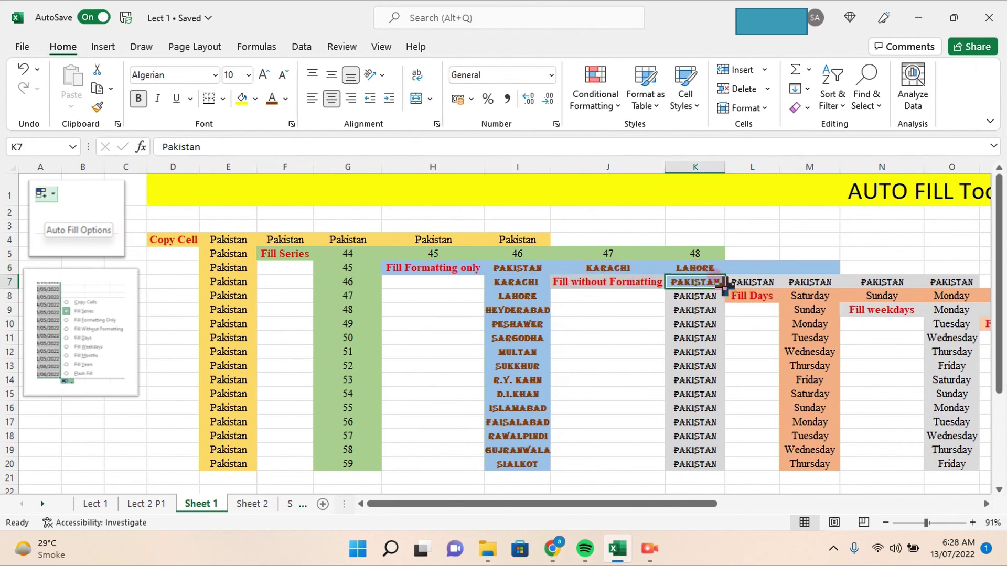
click(21, 48)
click(36, 505)
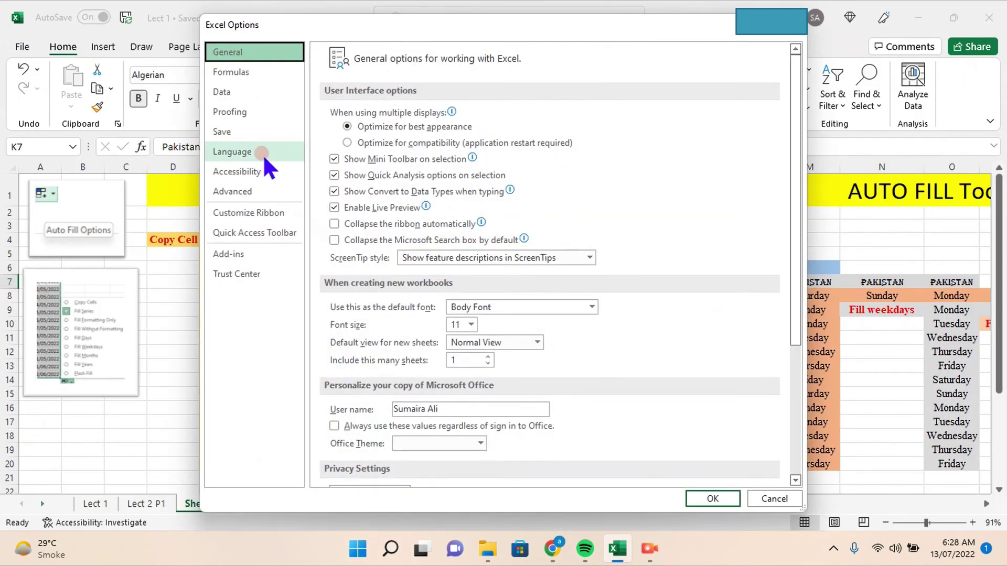
click(270, 192)
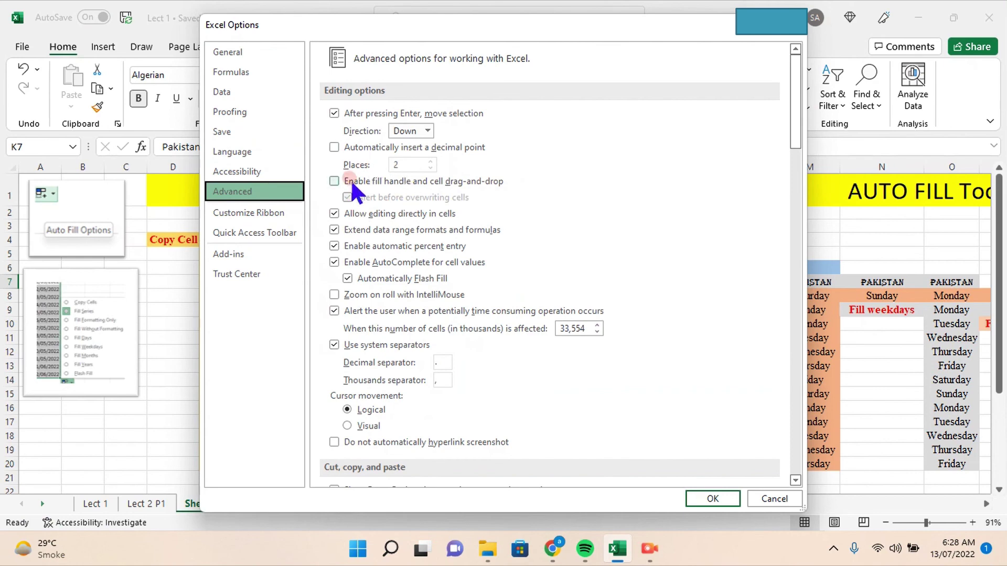
click(333, 182)
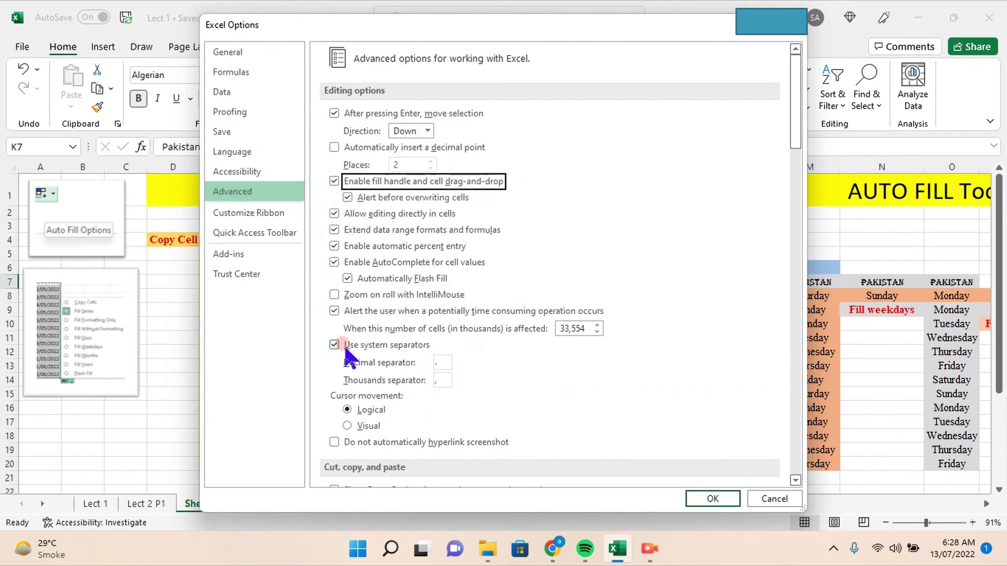
click(711, 498)
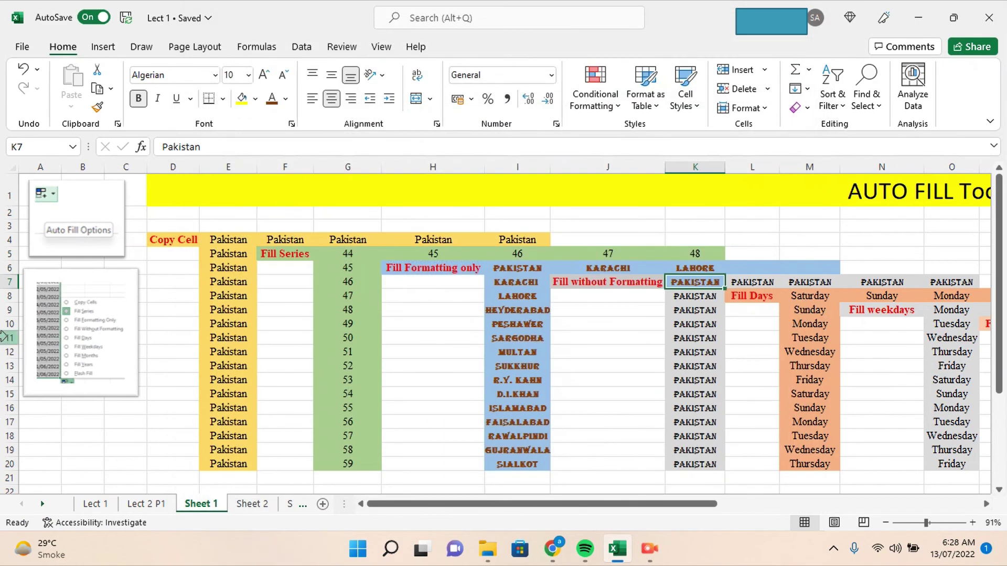